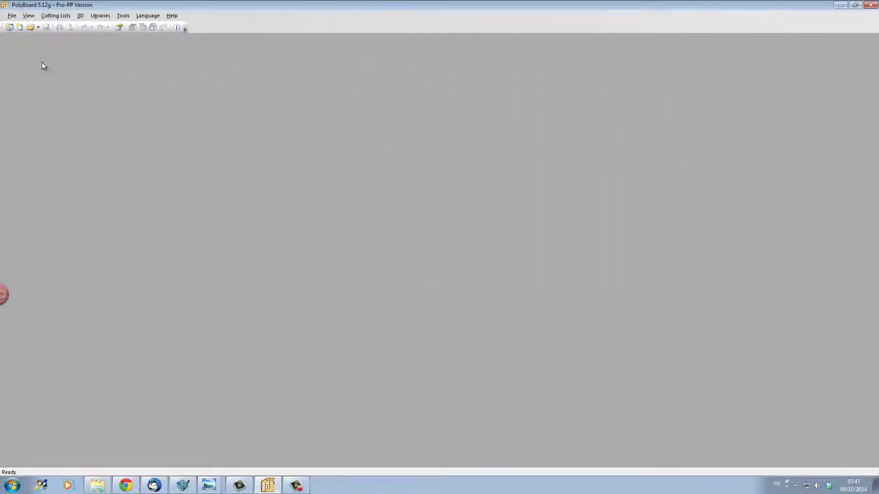
- Start a new cabinet to bring up the default box cabinet model
click(20, 27)
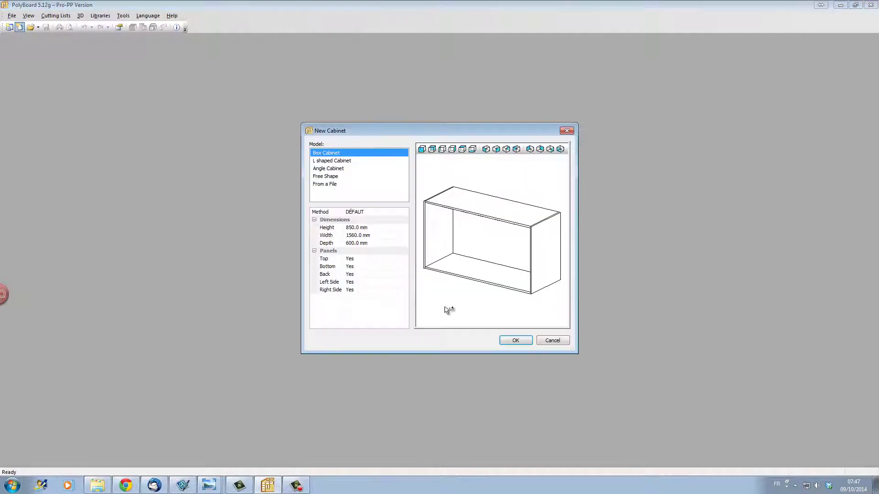
- Create the default box cabinet and size it 450 mm high, 800 mm wide, 800 mm deep
click(515, 340)
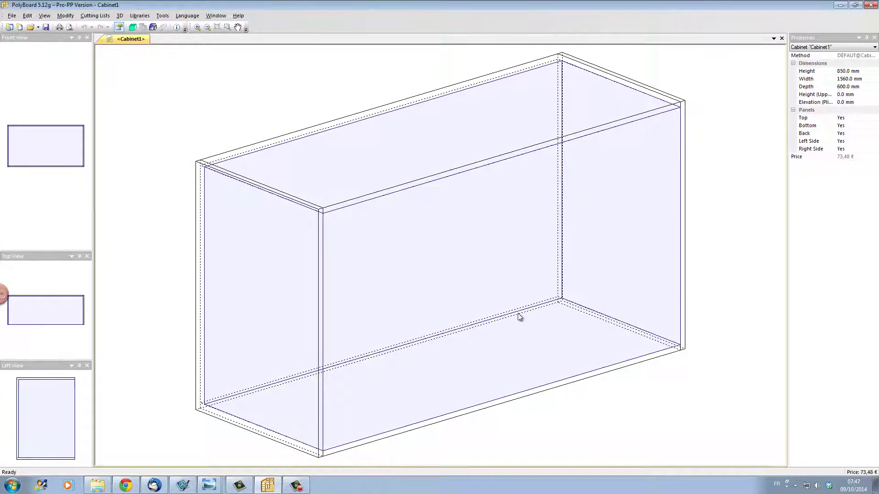
click(726, 128)
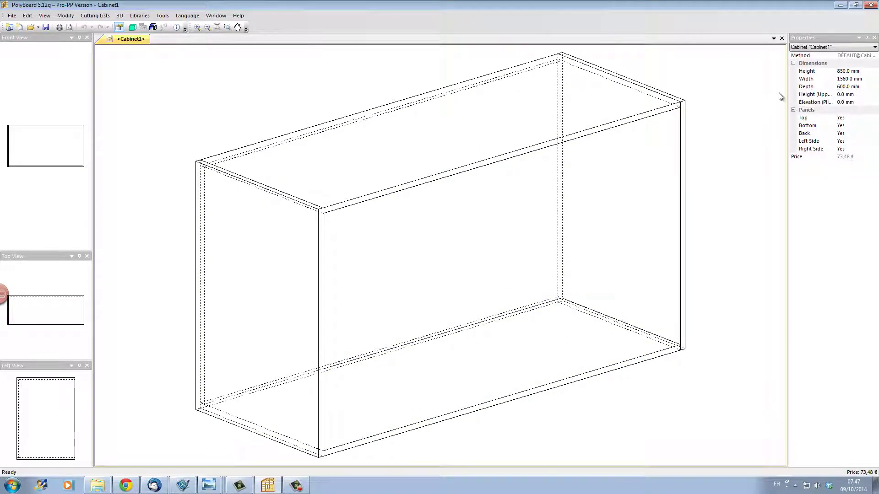
click(865, 72)
text(450)
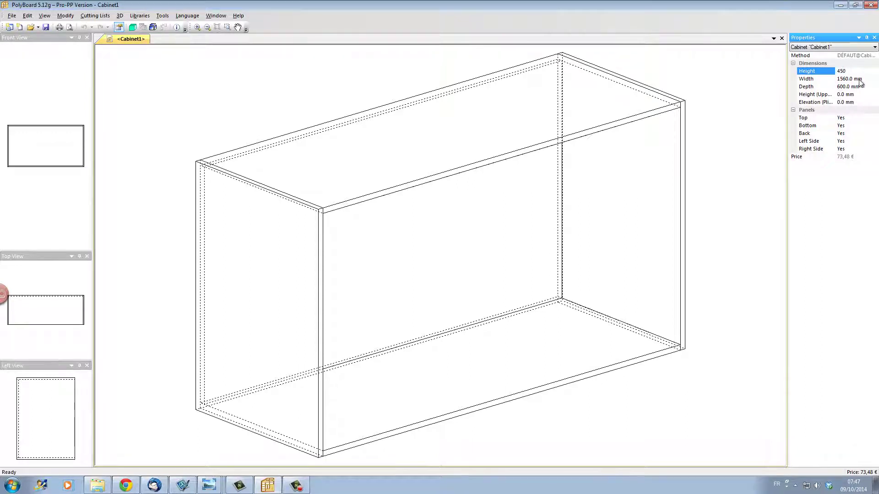
text(800)
key(Return)
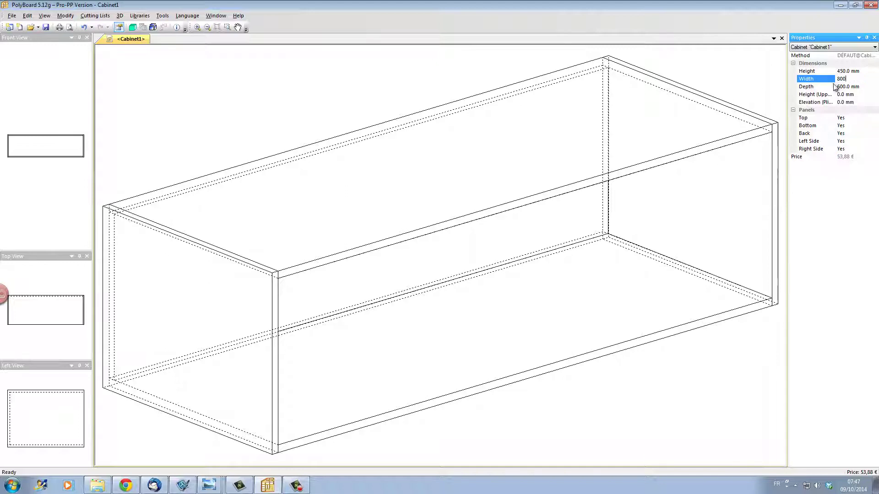
text(800)
key(Return)
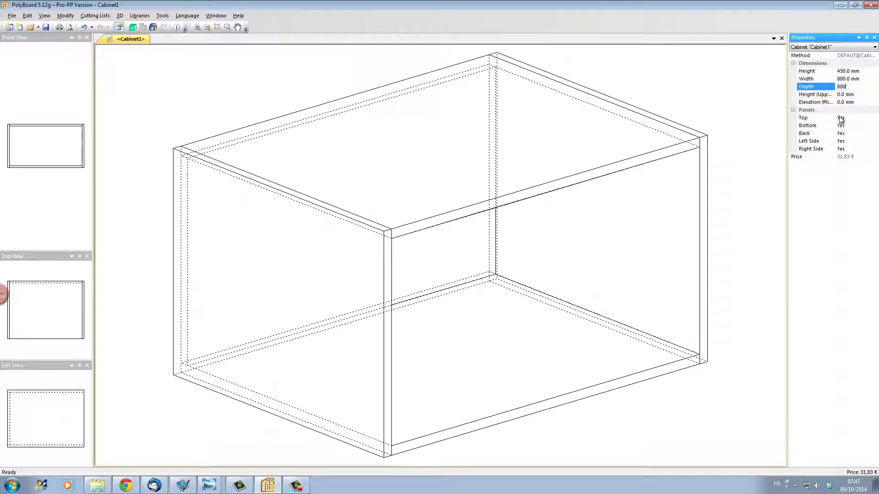
key(Return)
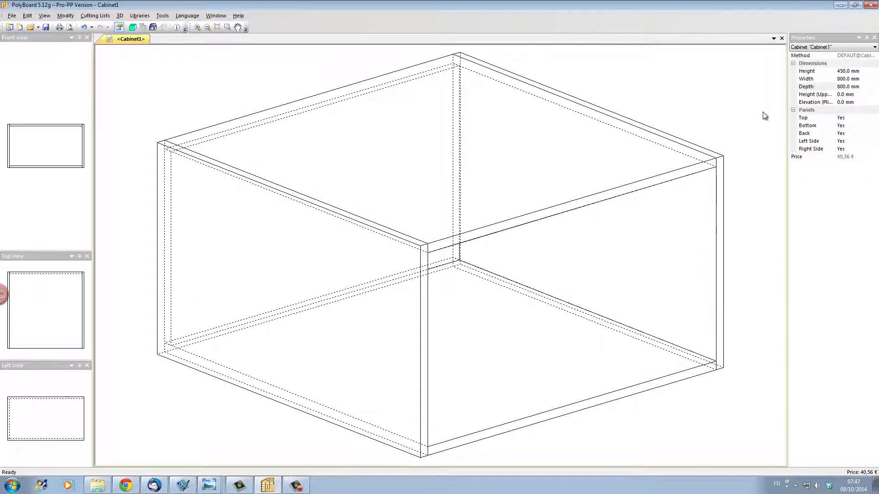
click(139, 27)
- Set the 800 × 800 mm cabinet's Bottom panel option to No
mouse_move(337, 218)
mouse_down()
mouse_move(579, 279)
mouse_move(596, 292)
mouse_up()
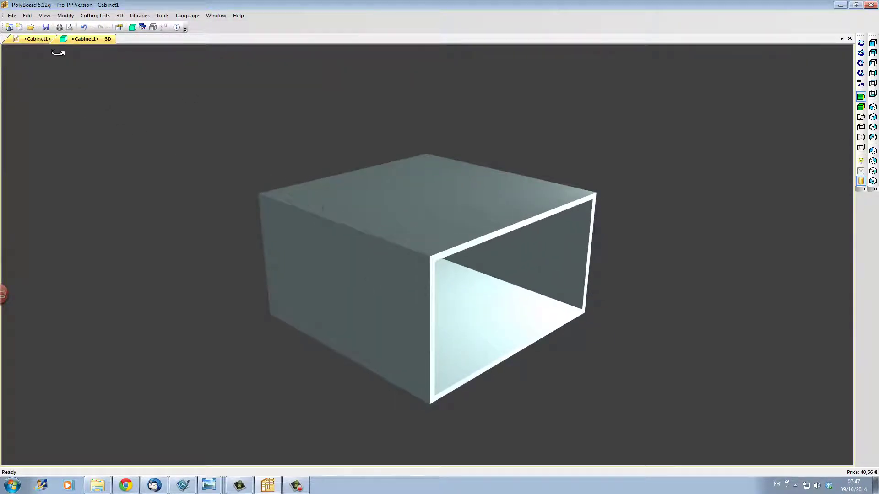
click(37, 38)
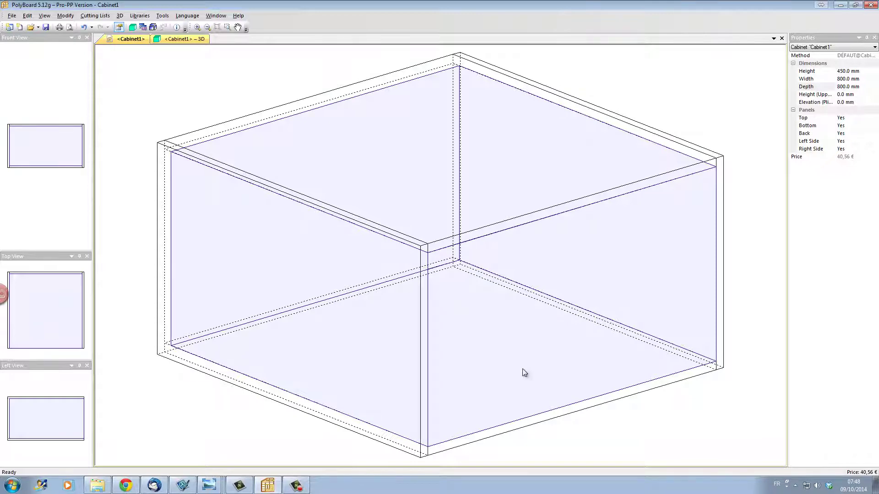
click(564, 410)
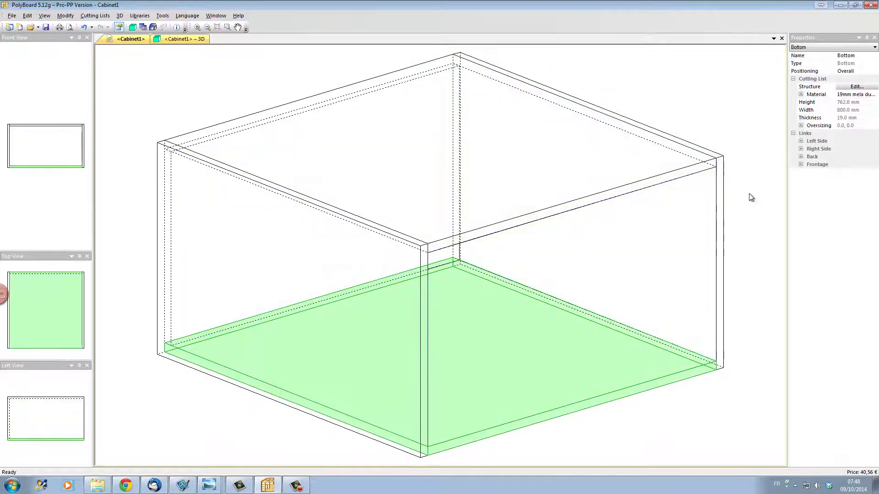
click(748, 193)
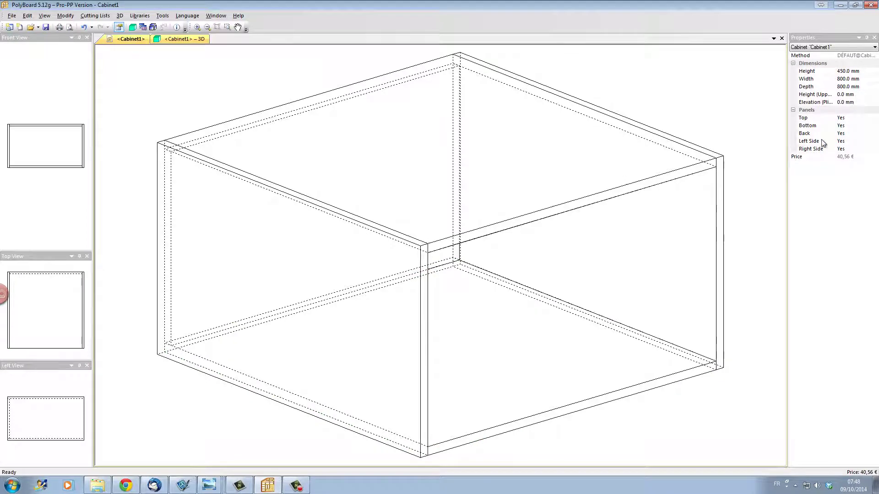
click(843, 126)
click(872, 125)
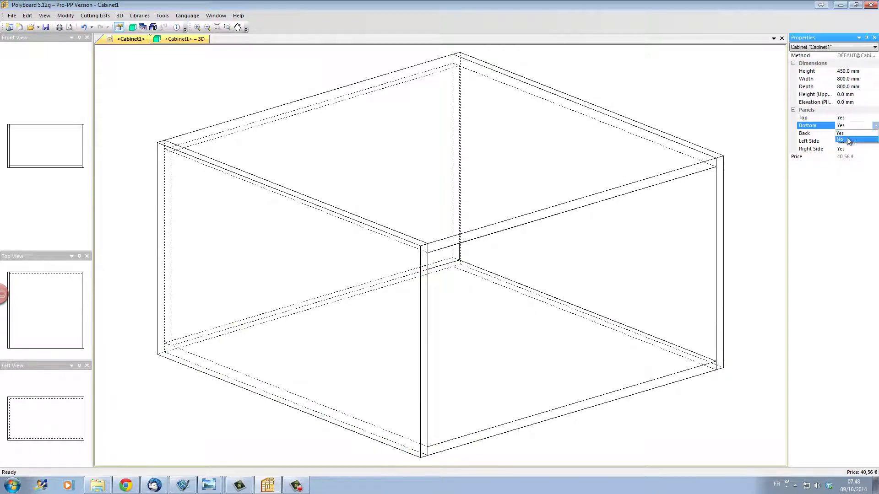
click(847, 140)
click(671, 325)
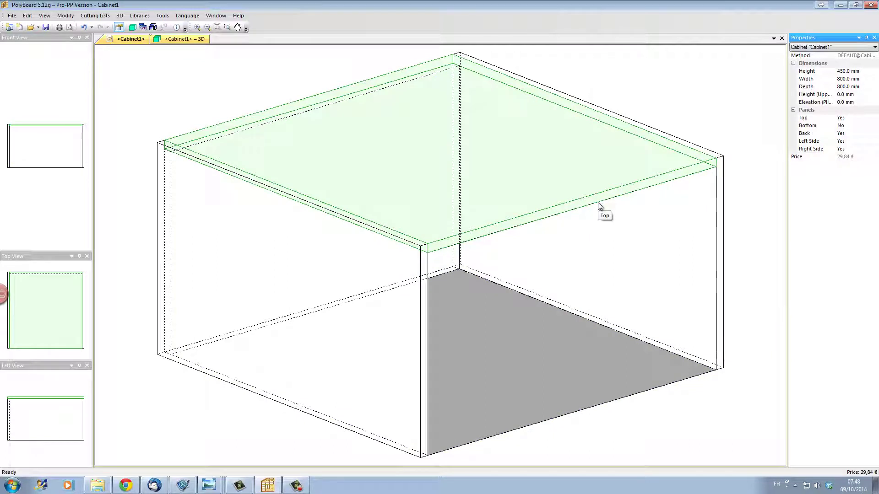
click(598, 202)
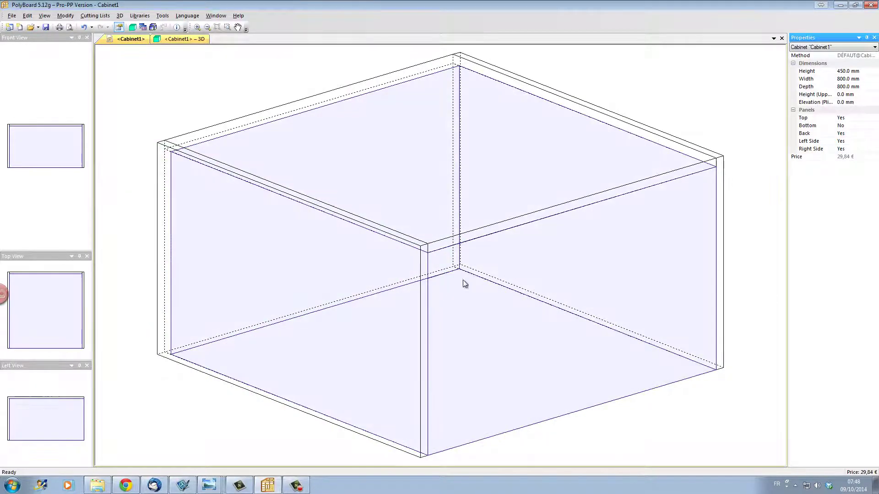
- Add a double-back panel 0 mm from the cabinet's front edge
right_click(513, 261)
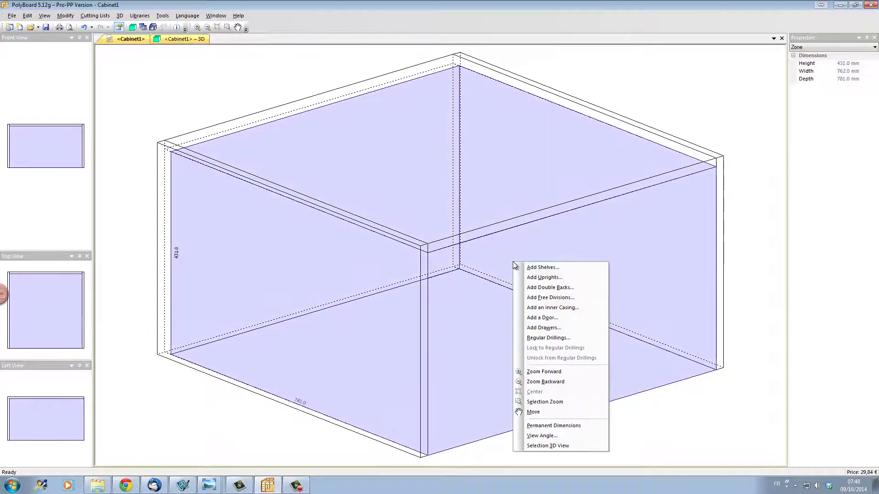
click(536, 289)
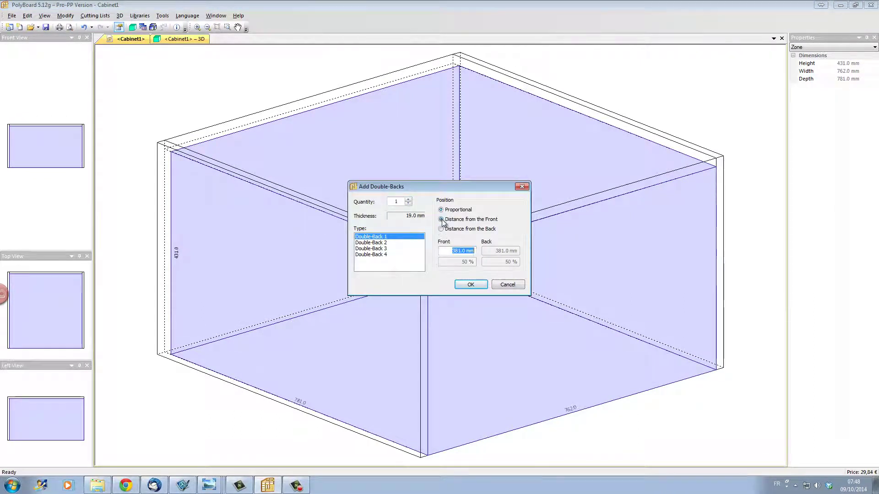
text(0)
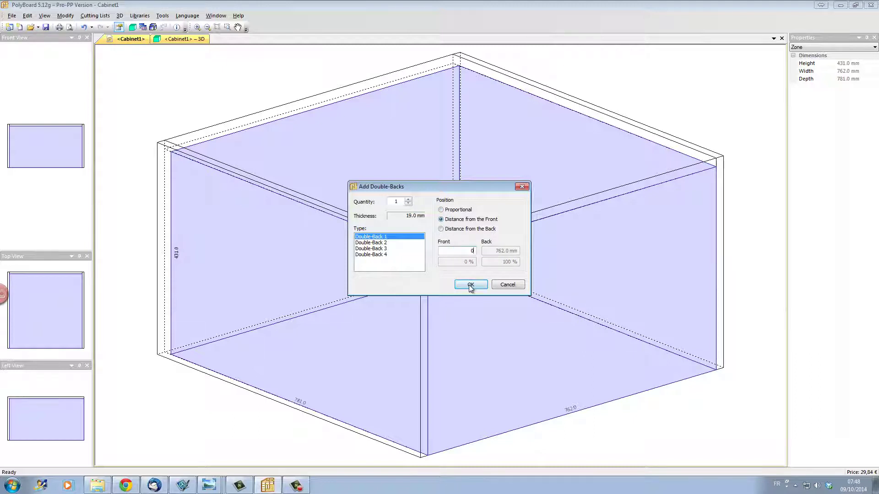
click(470, 285)
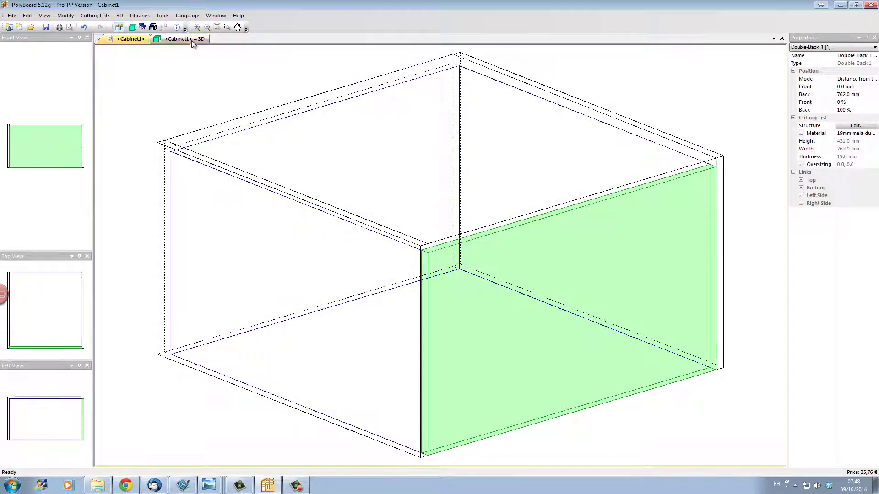
- Orbit the shaded 3D view to check the new front panel
click(180, 39)
mouse_move(326, 255)
mouse_down()
mouse_move(407, 159)
mouse_move(283, 376)
mouse_up()
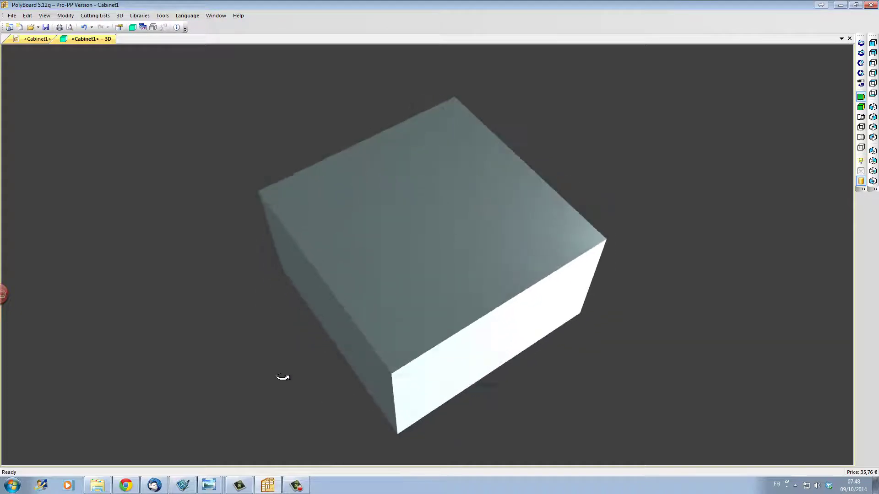
mouse_move(283, 376)
mouse_down()
mouse_move(378, 371)
mouse_move(170, 187)
mouse_up()
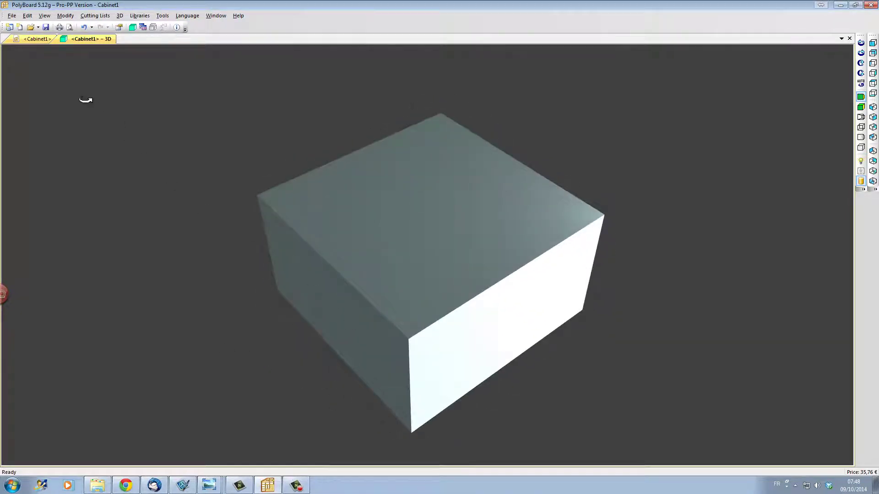
click(36, 41)
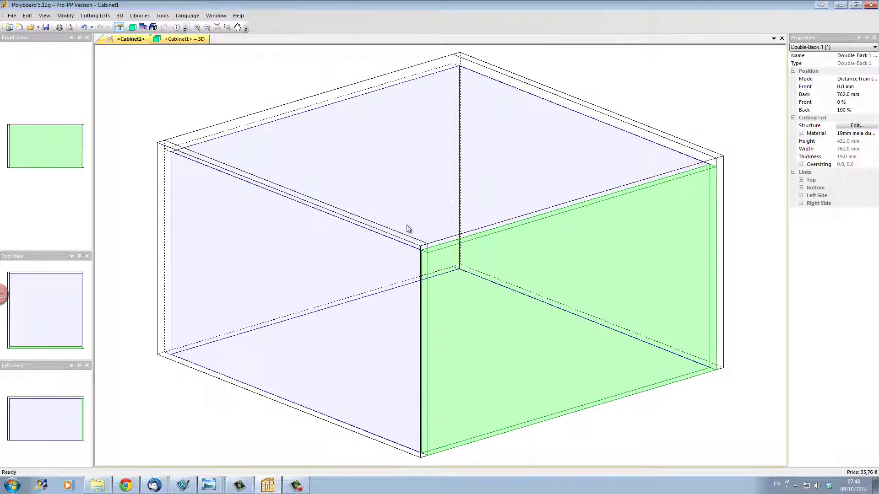
key(Escape)
- Set the top panel's Left Side and Right Side link priorities to Overpassing
click(700, 167)
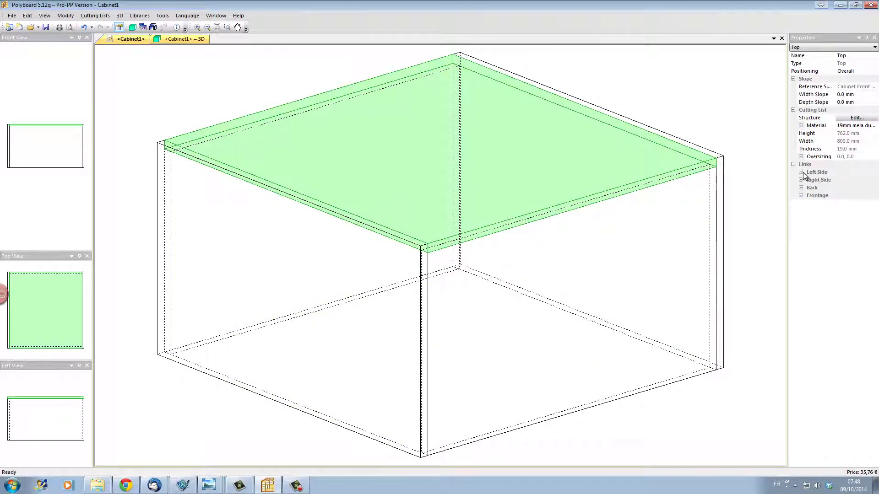
click(802, 172)
click(855, 181)
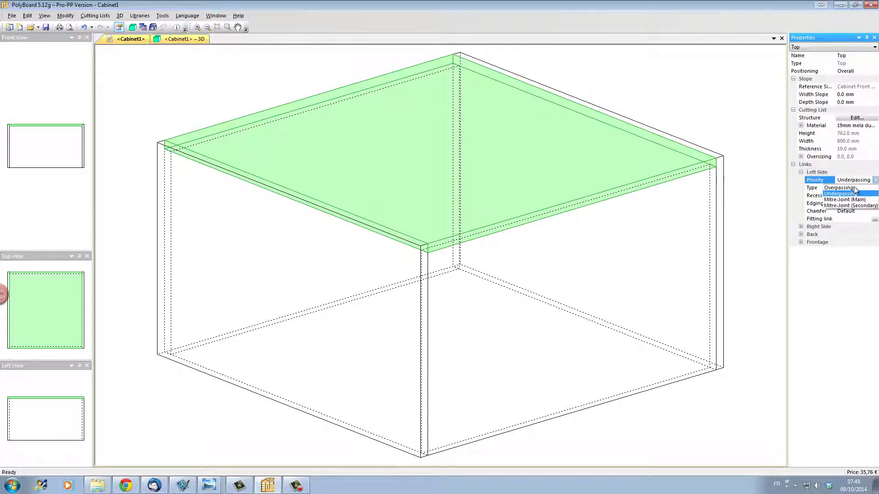
click(845, 188)
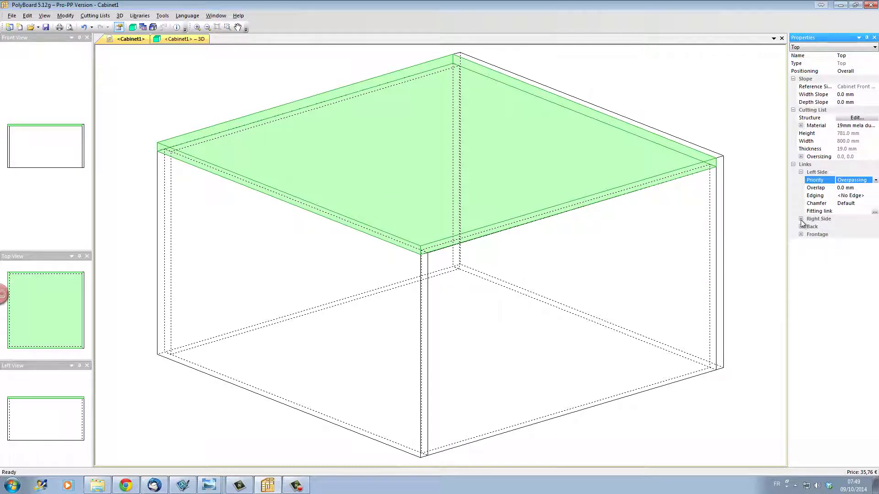
click(802, 220)
click(855, 227)
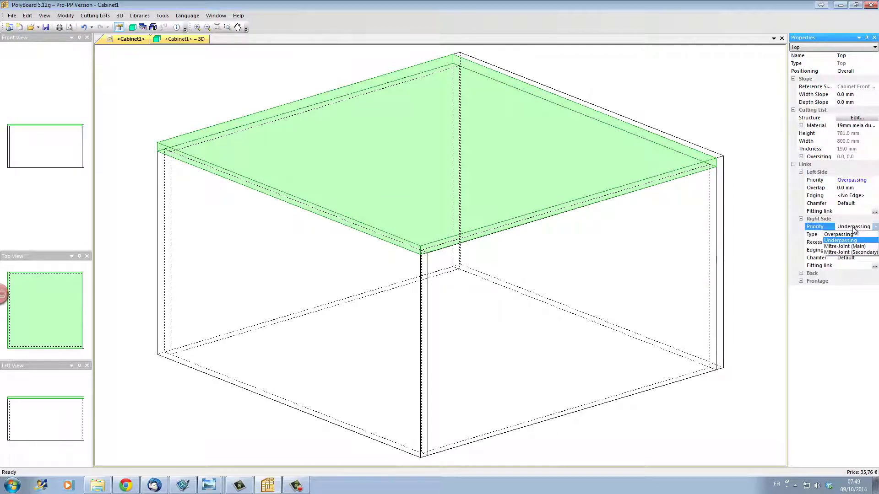
click(854, 235)
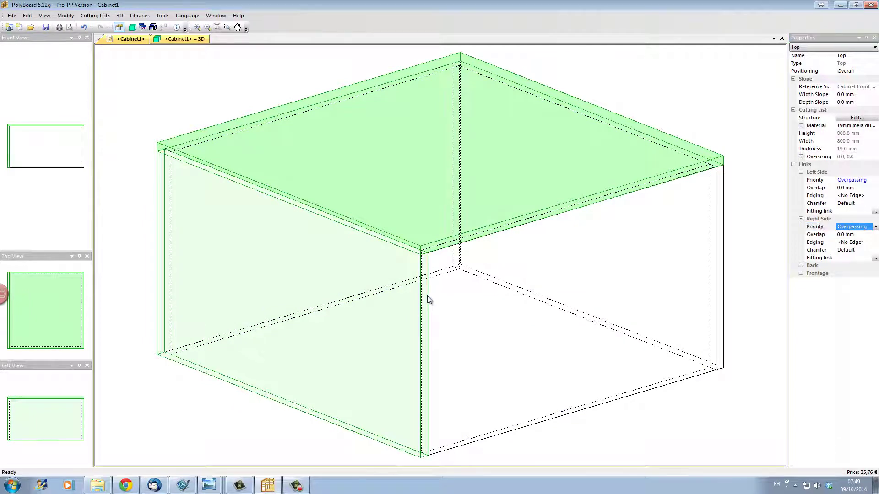
click(427, 296)
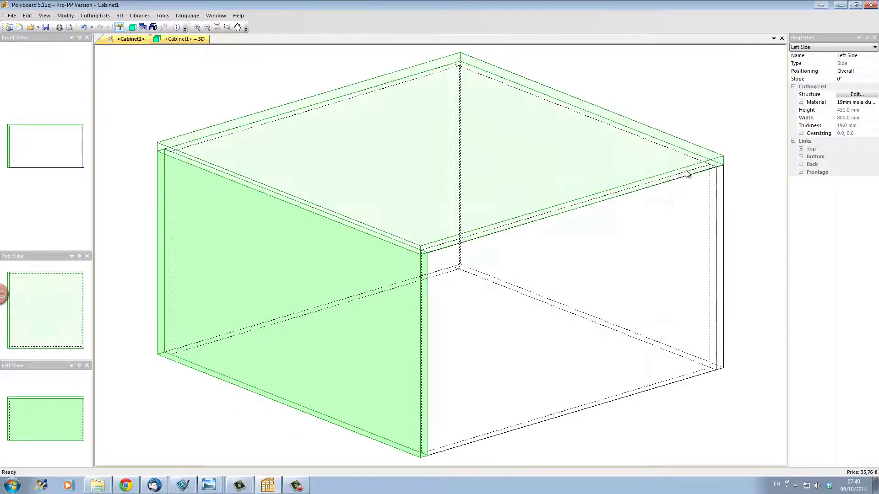
click(855, 95)
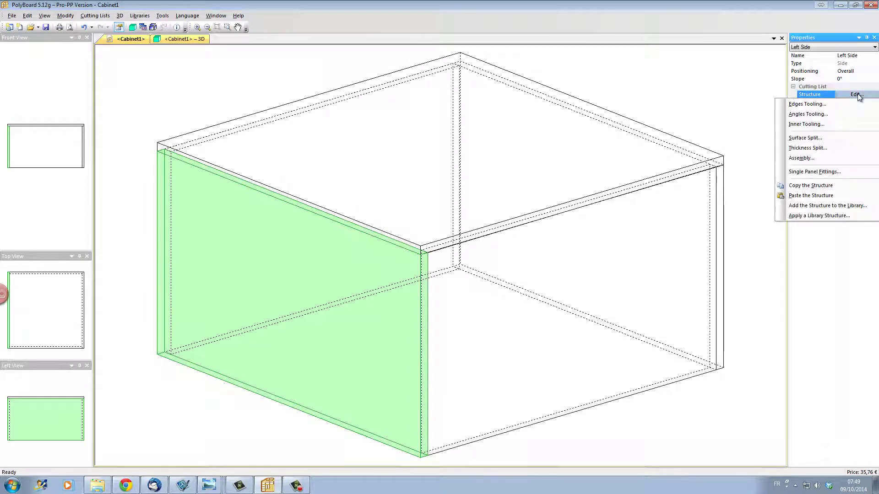
- Give the left side an Overpassing Upright assembly with 20x20 metal upper cross-bar and uprights
click(852, 158)
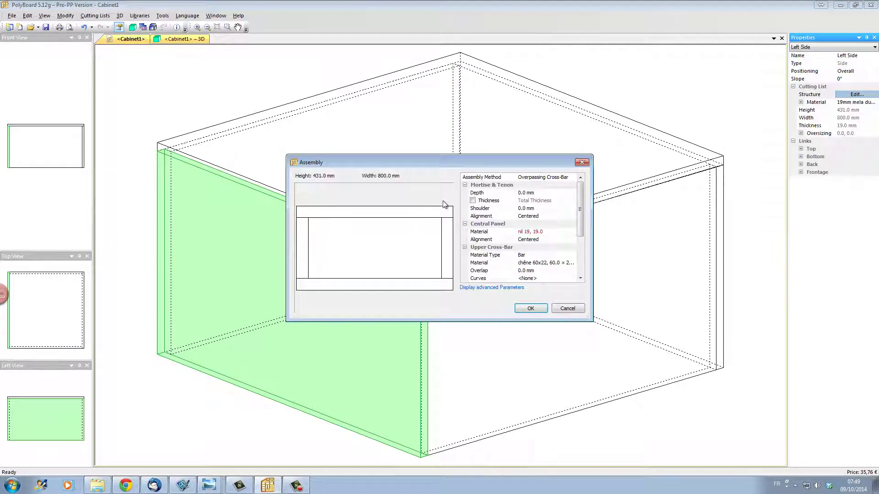
click(541, 179)
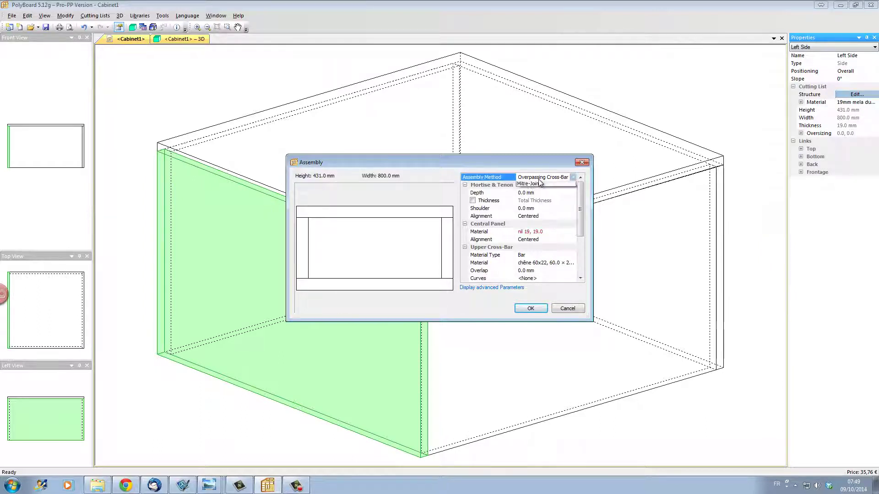
click(543, 194)
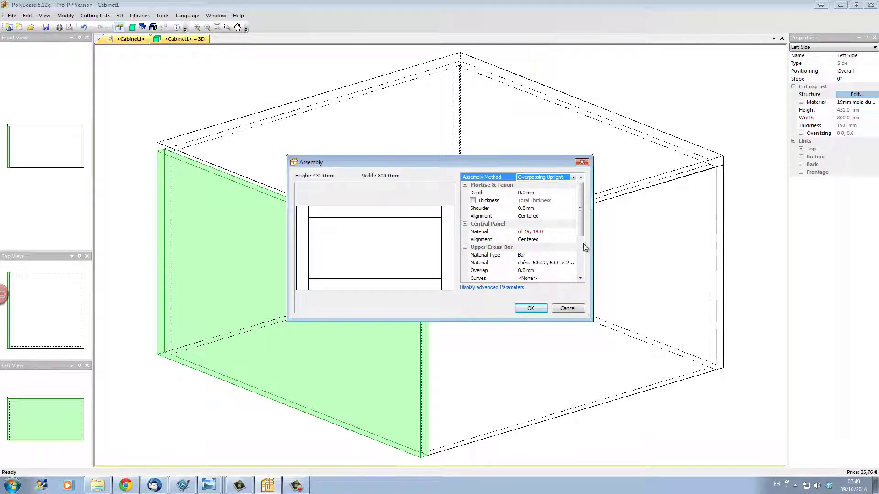
click(570, 265)
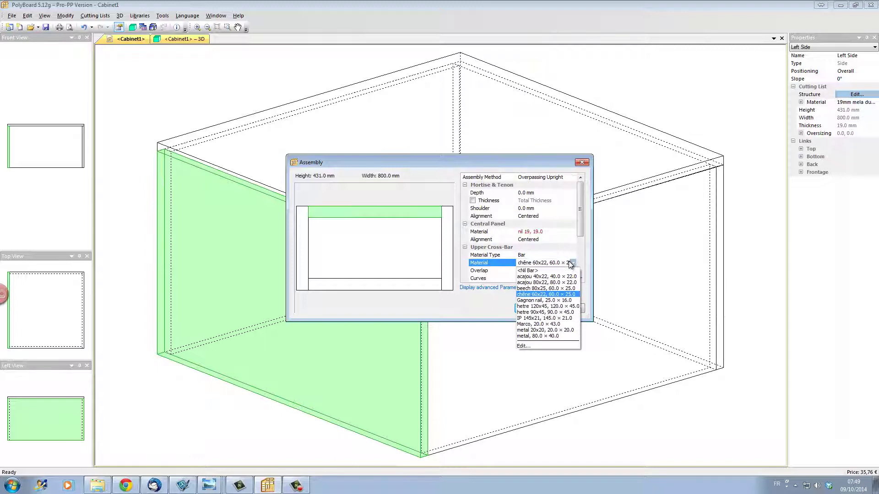
click(568, 331)
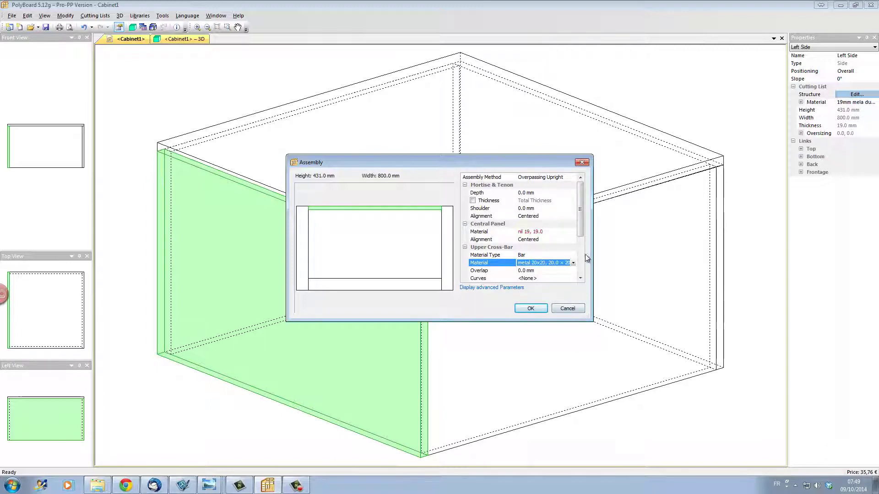
drag(581, 219, 585, 259)
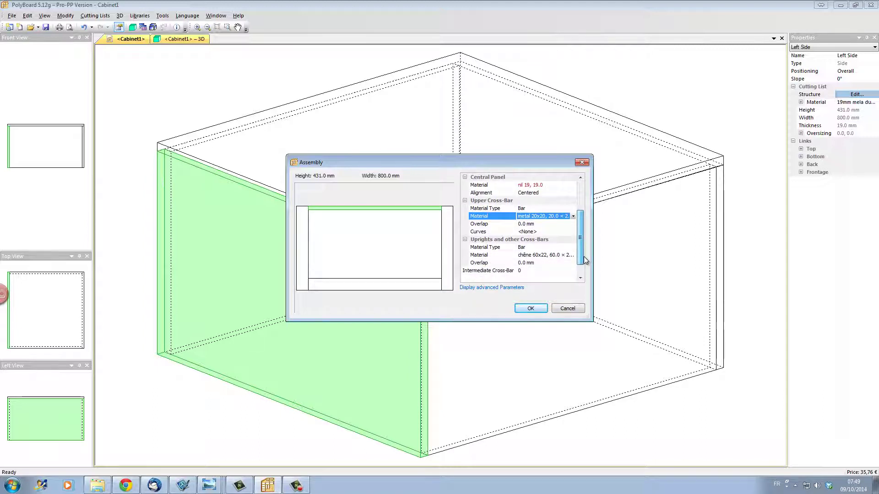
click(542, 254)
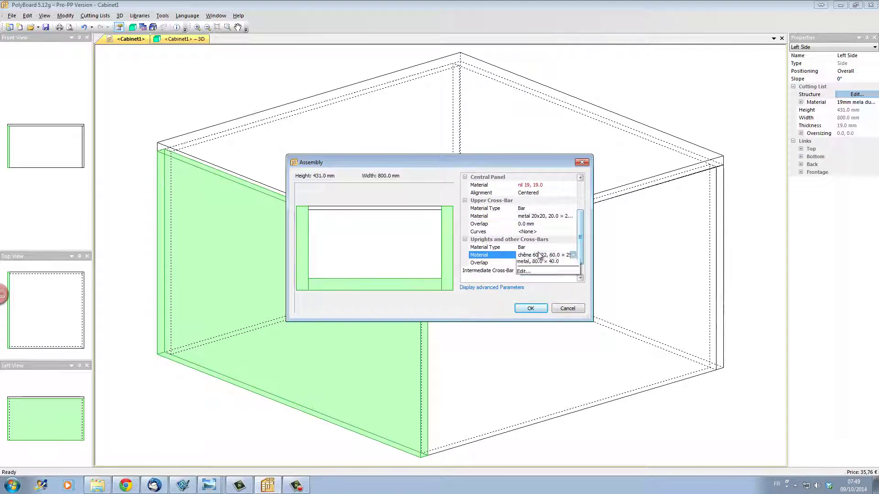
click(573, 255)
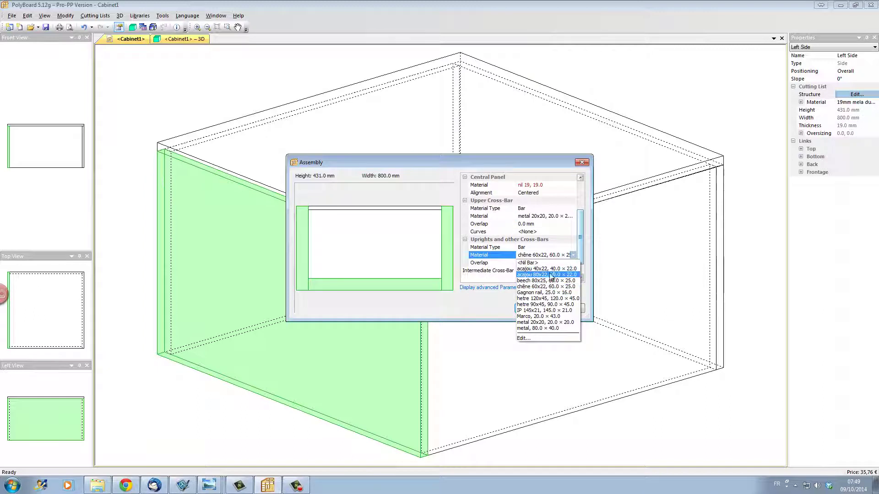
click(563, 323)
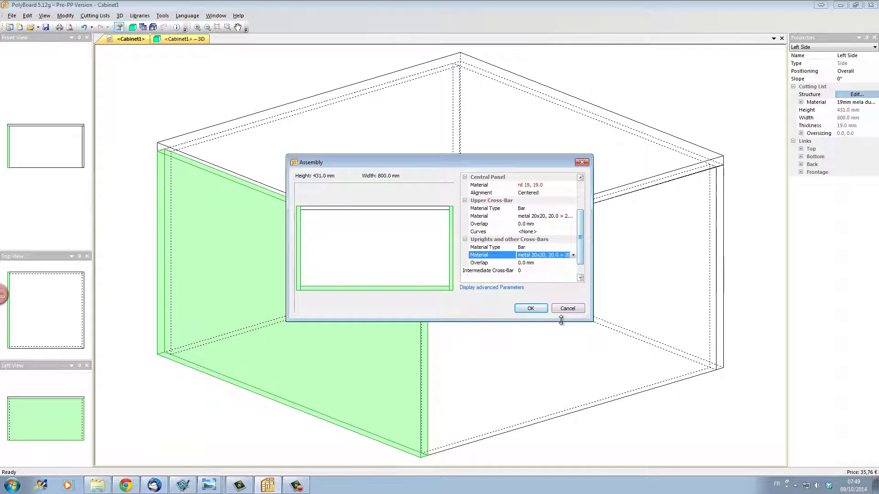
- Add one intermediate cross-bar at 50 mm, set the lower cross-bar to Nil Bar, and apply
click(516, 287)
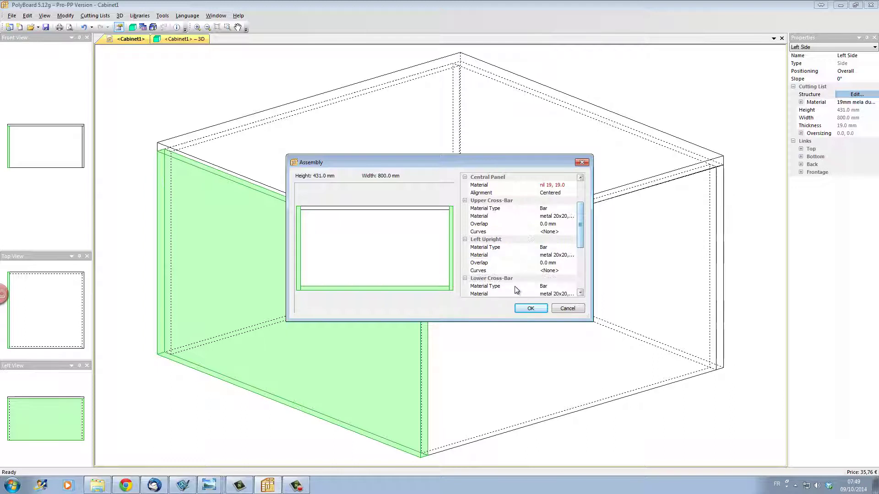
drag(581, 242, 580, 288)
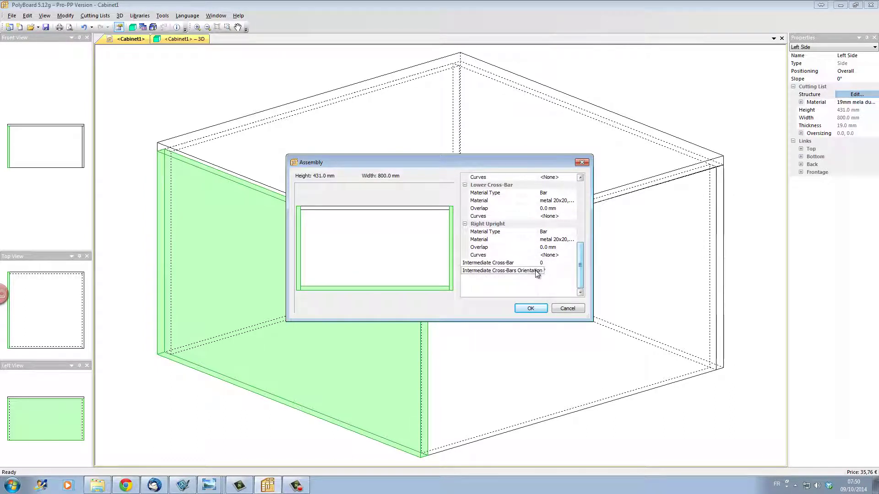
click(542, 263)
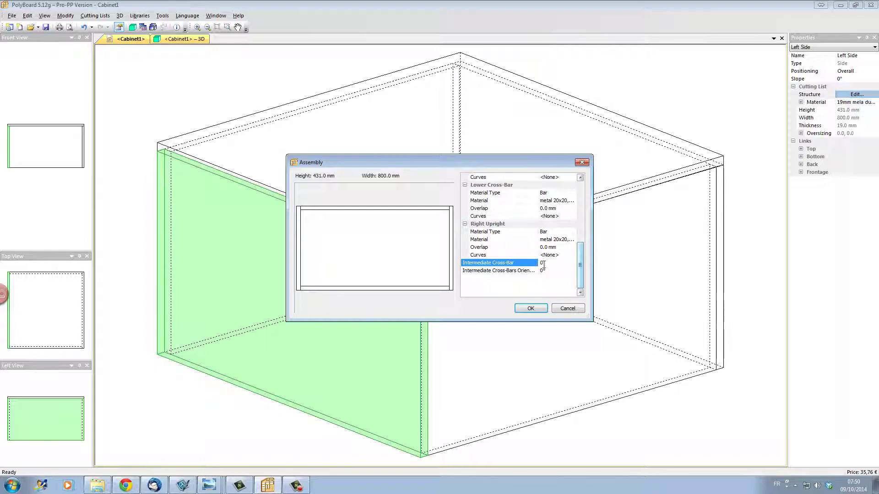
double_click(541, 264)
text(1)
key(Return)
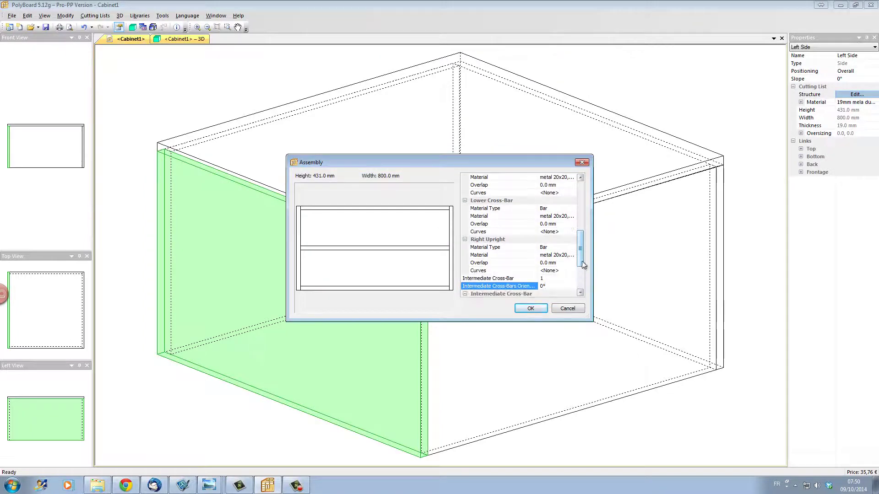
drag(582, 261, 579, 280)
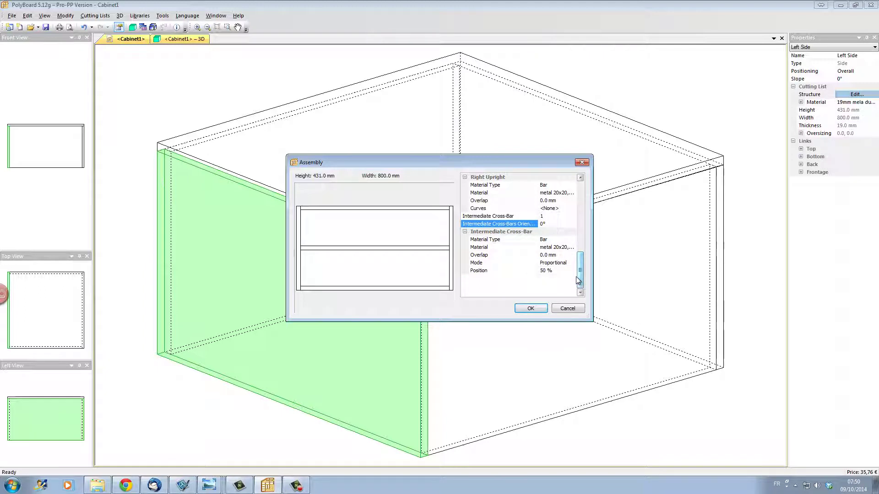
click(565, 265)
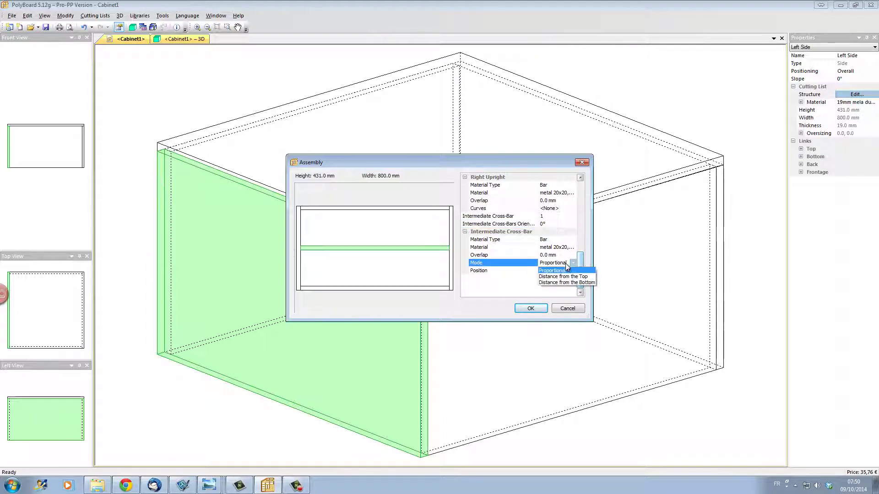
click(566, 283)
click(553, 270)
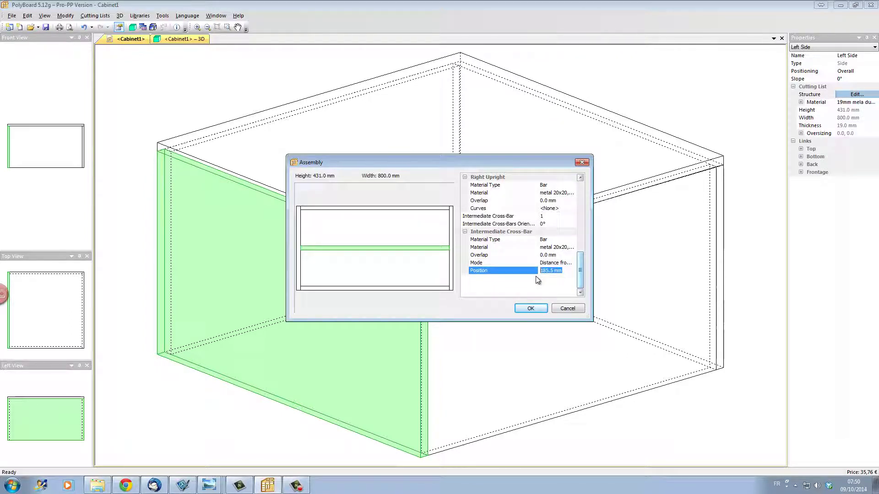
text(50)
key(Return)
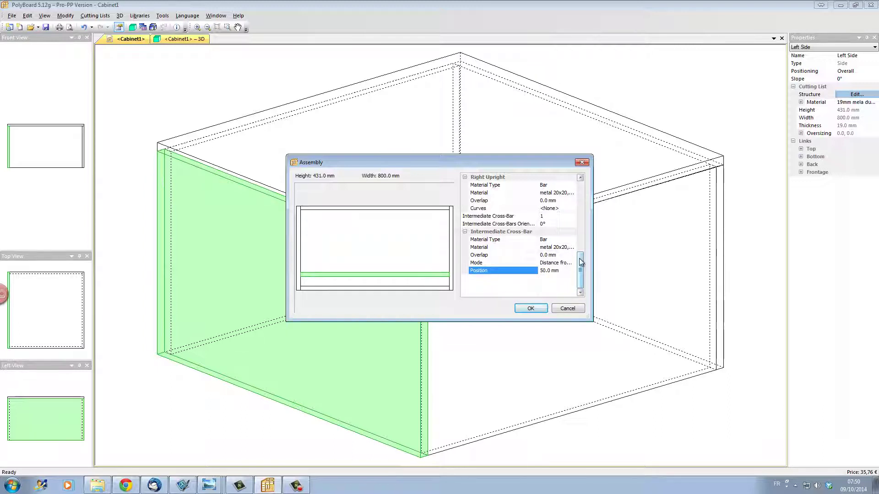
drag(580, 262, 578, 238)
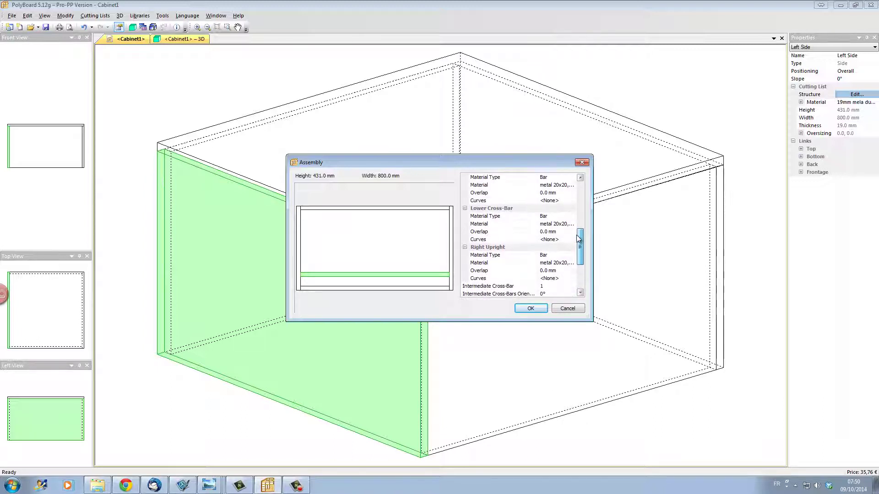
click(555, 224)
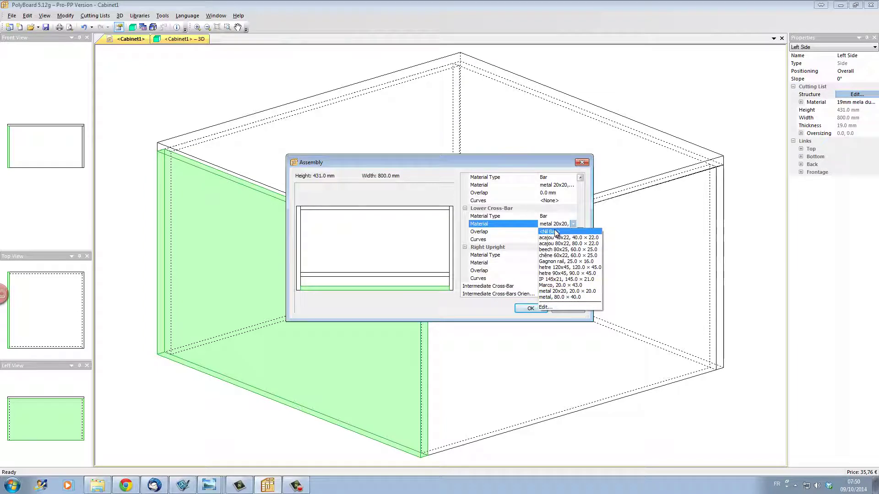
click(556, 232)
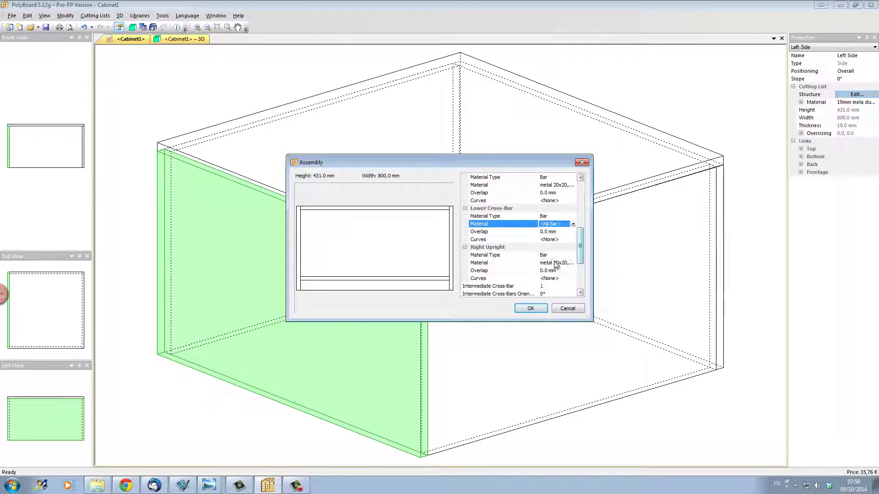
click(531, 309)
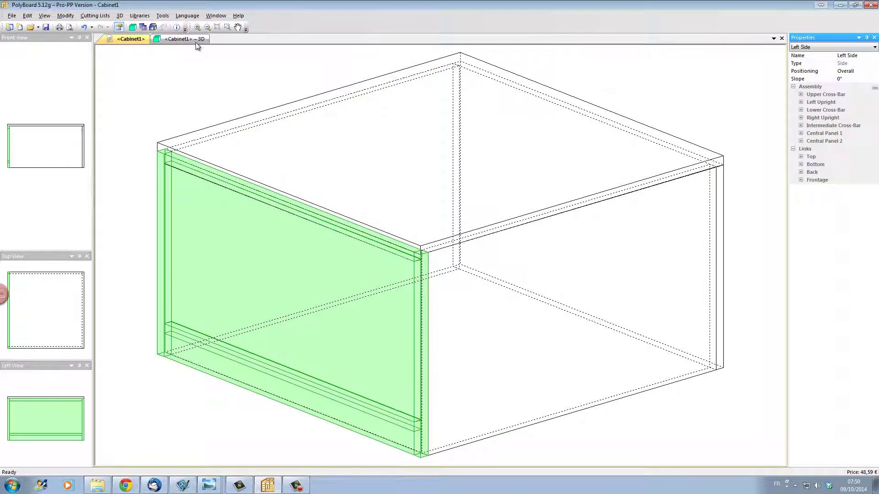
click(196, 42)
mouse_move(365, 213)
mouse_down()
mouse_move(433, 153)
mouse_move(364, 130)
mouse_up()
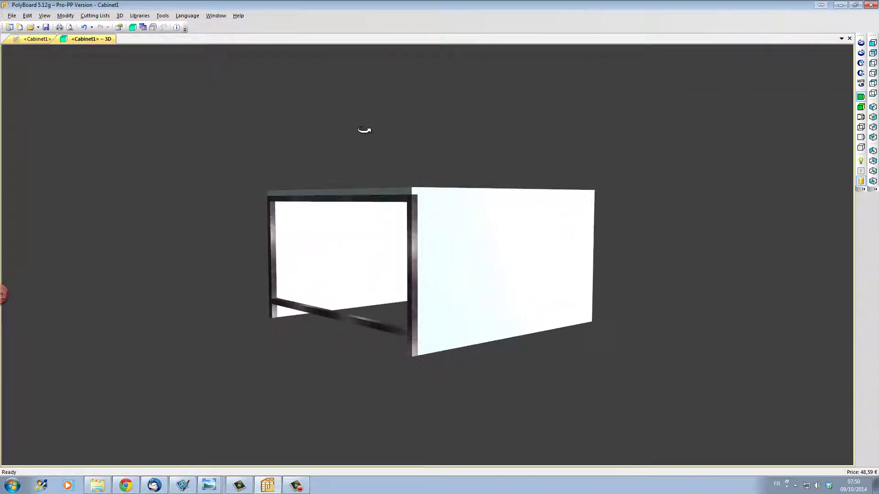
drag(365, 133, 401, 213)
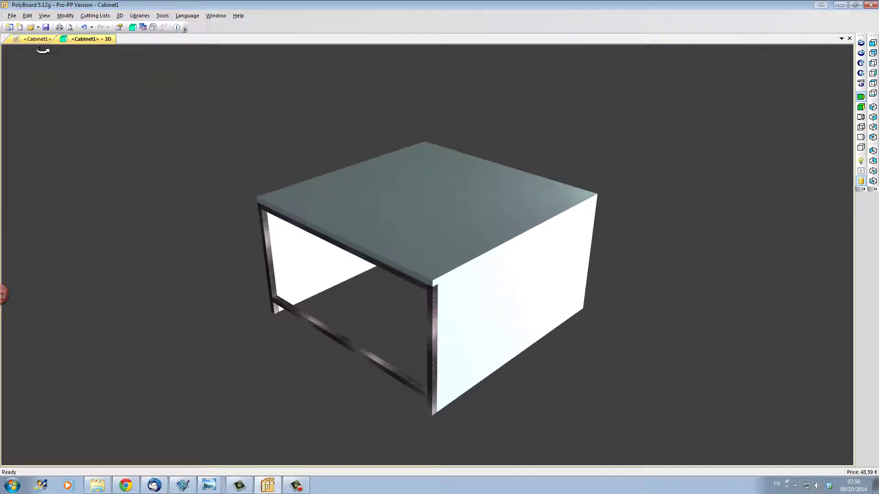
click(37, 40)
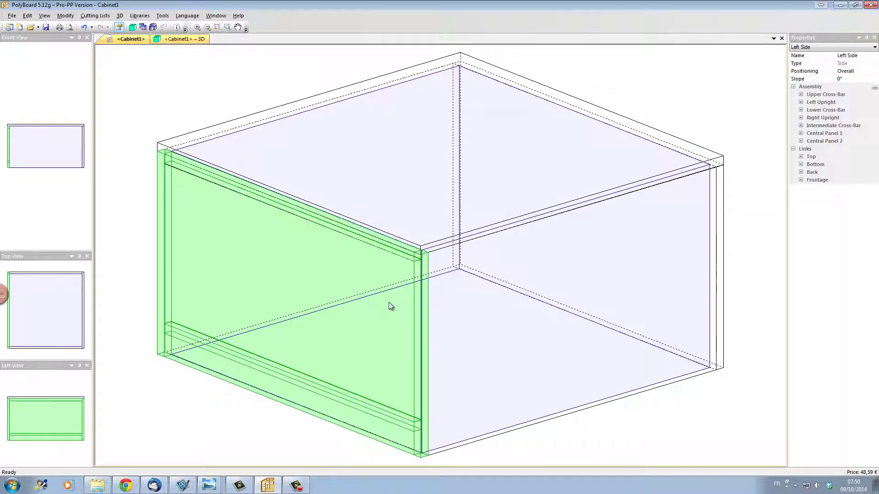
click(395, 258)
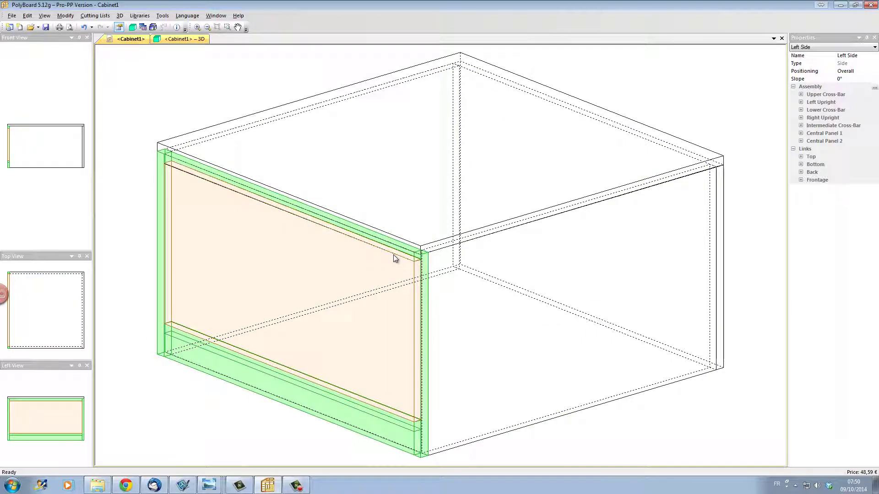
- Copy the left side's frame structure and paste it onto the right side panel
right_click(395, 258)
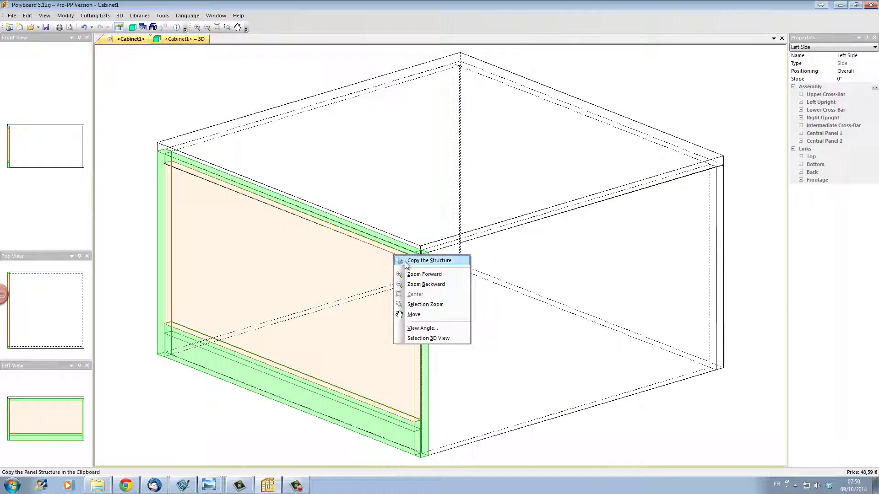
click(429, 261)
click(717, 194)
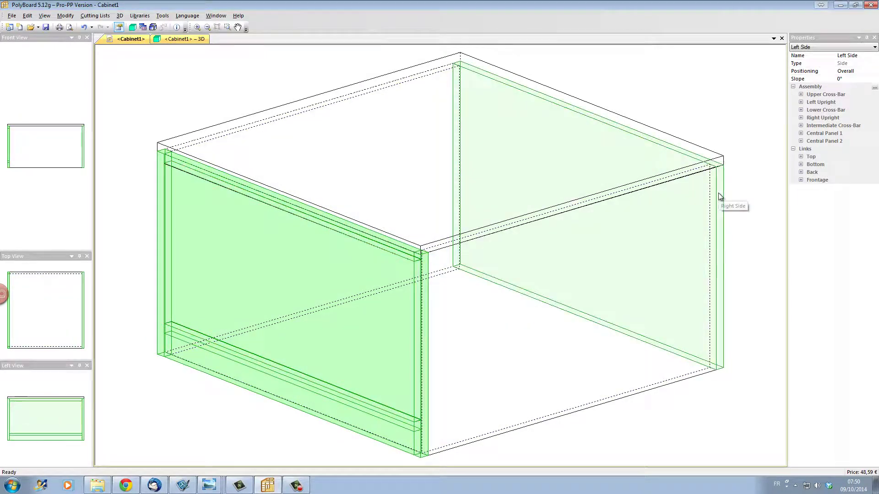
click(718, 195)
right_click(718, 195)
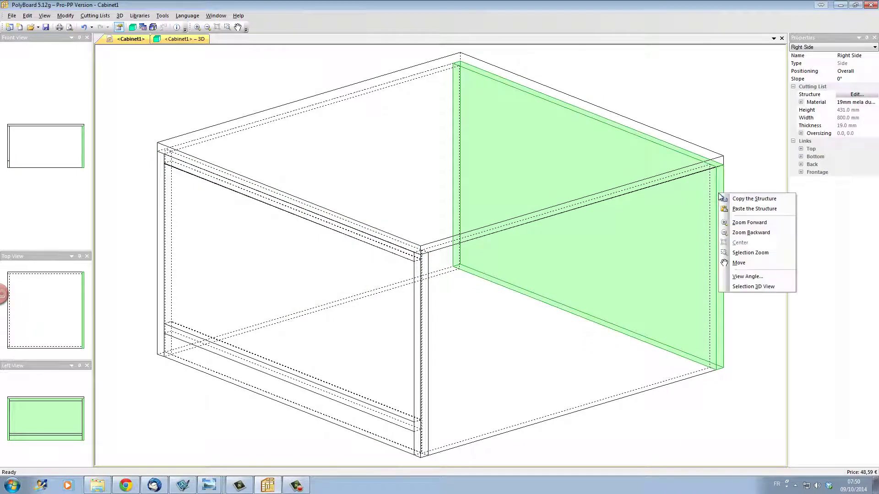
click(754, 209)
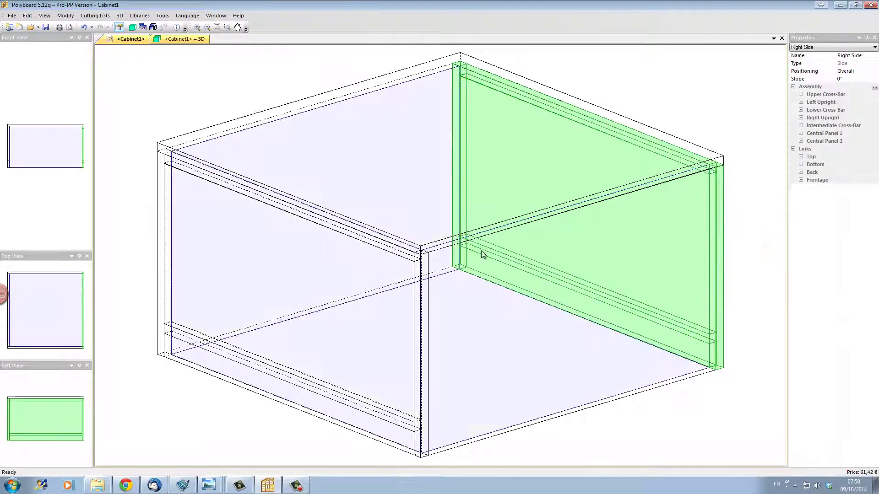
- Orbit the rendered 3D table to inspect both framed sides
click(169, 41)
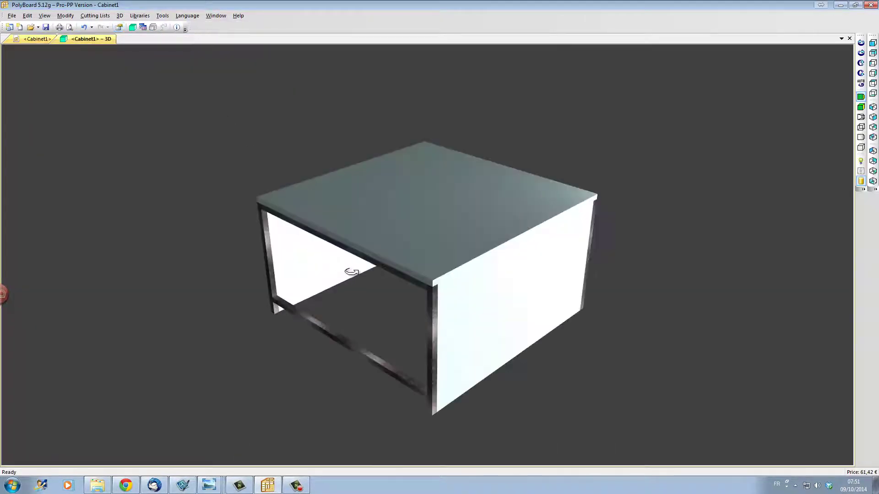
drag(164, 206, 163, 242)
drag(69, 233, 382, 261)
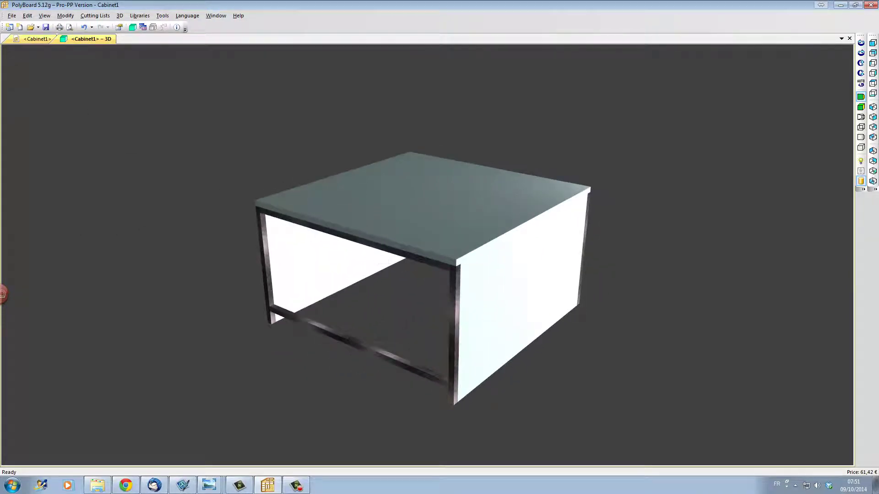
click(34, 40)
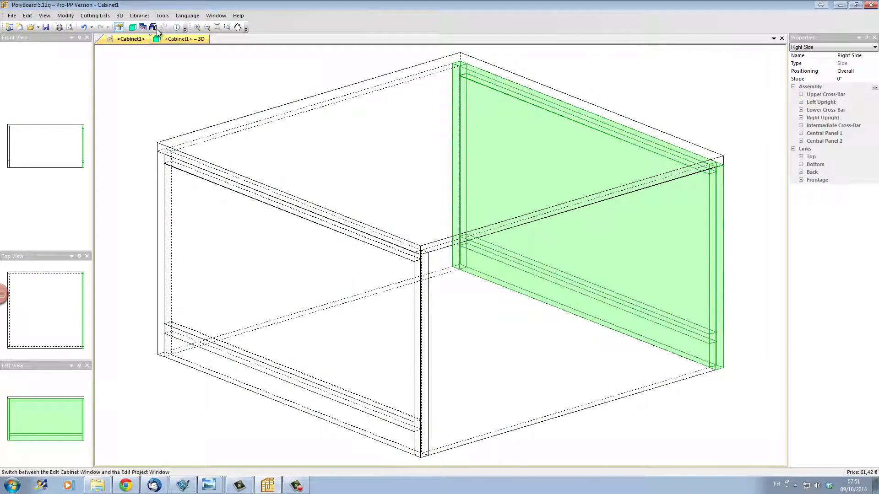
- Explode the view and paste the copied frame structure onto Double Back 1
click(152, 27)
click(557, 221)
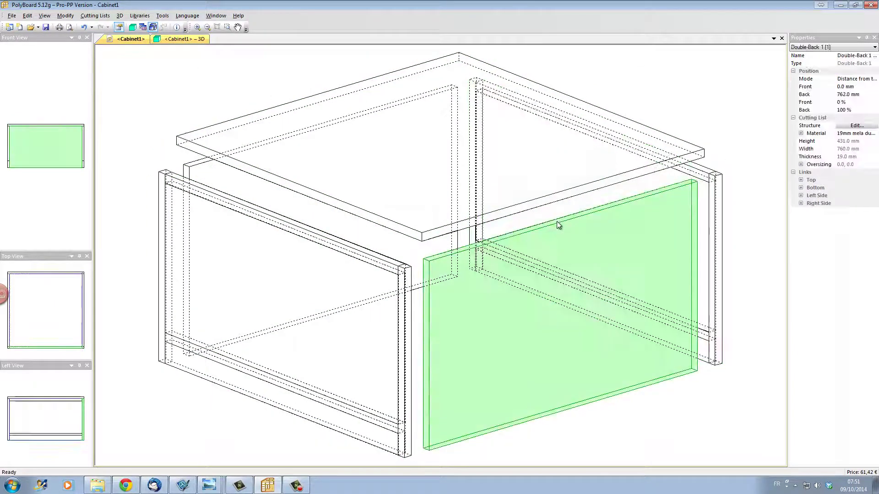
right_click(557, 222)
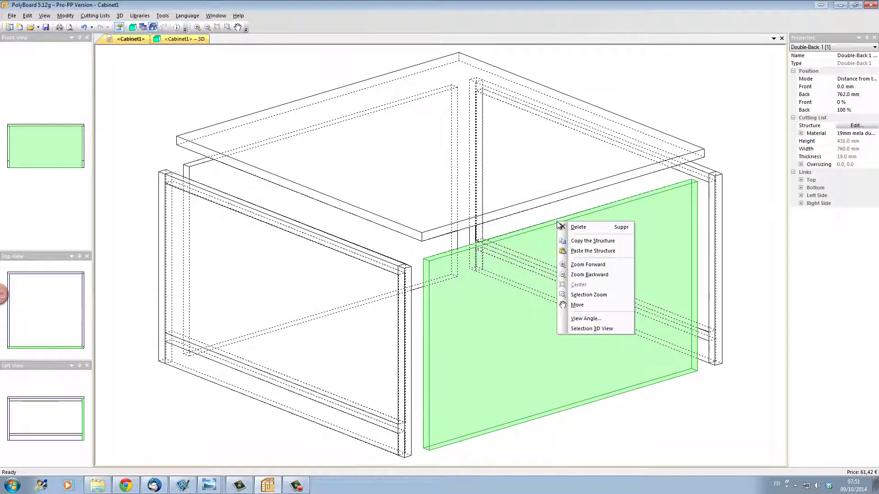
click(593, 251)
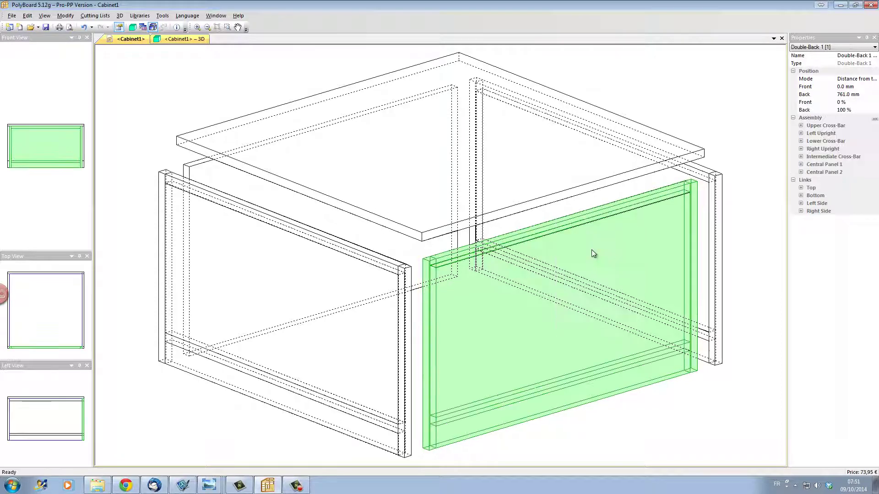
click(191, 168)
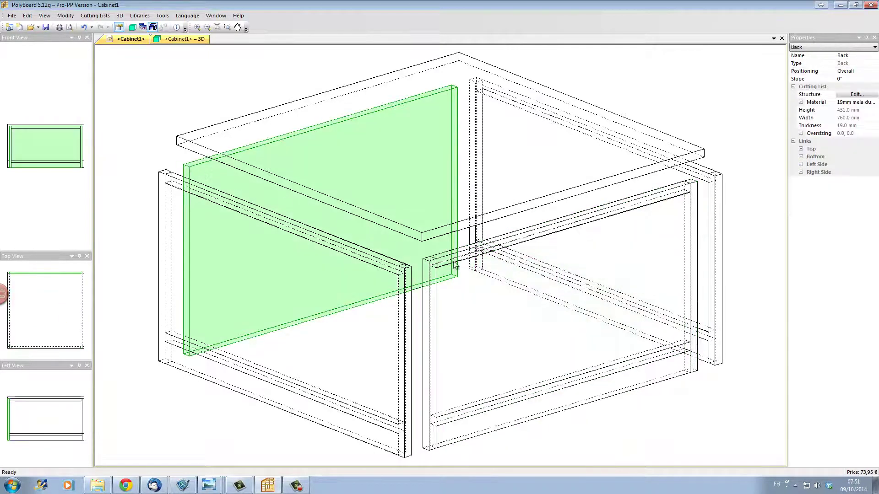
click(520, 233)
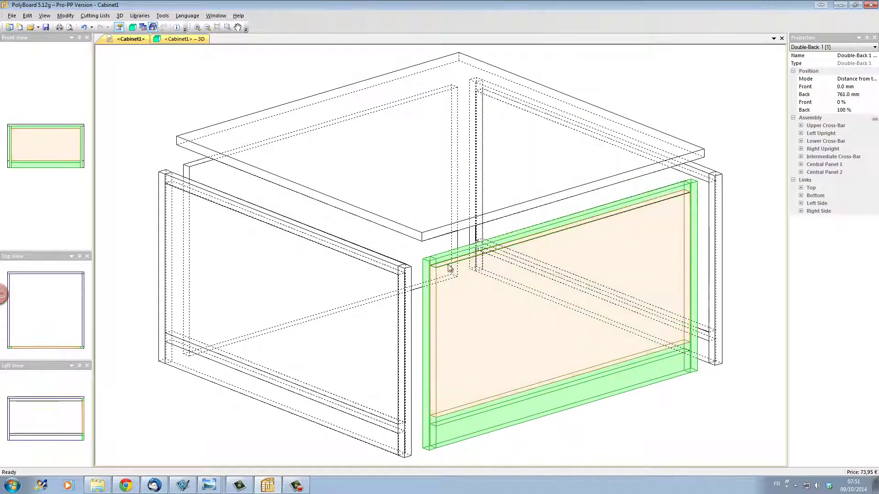
click(875, 122)
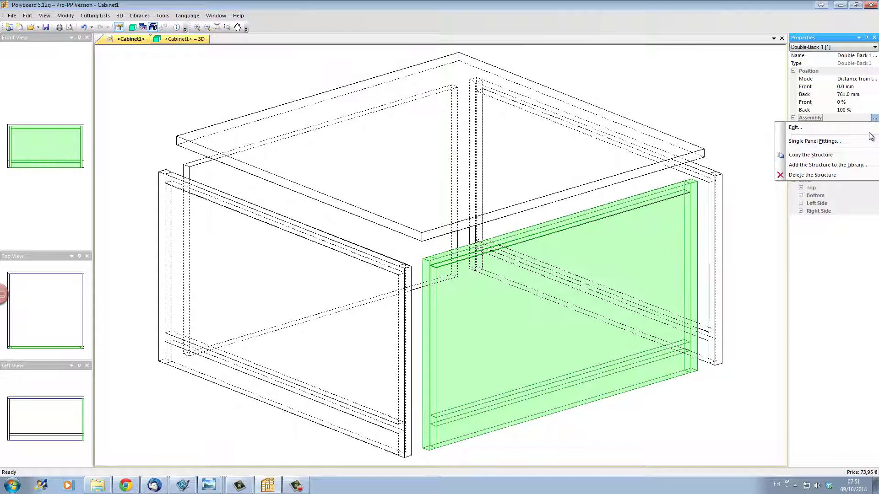
- Set Double Back 1's Right Upright and Left Upright materials to Nil Bar and confirm
click(795, 128)
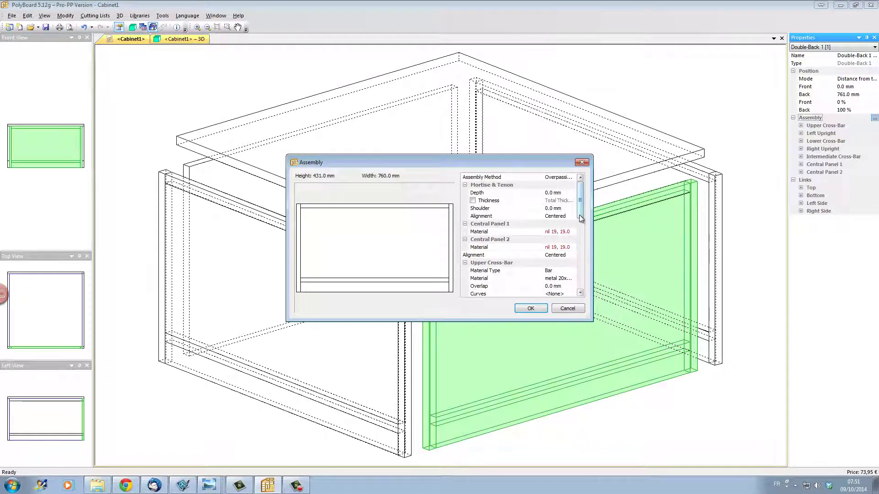
drag(584, 213, 590, 228)
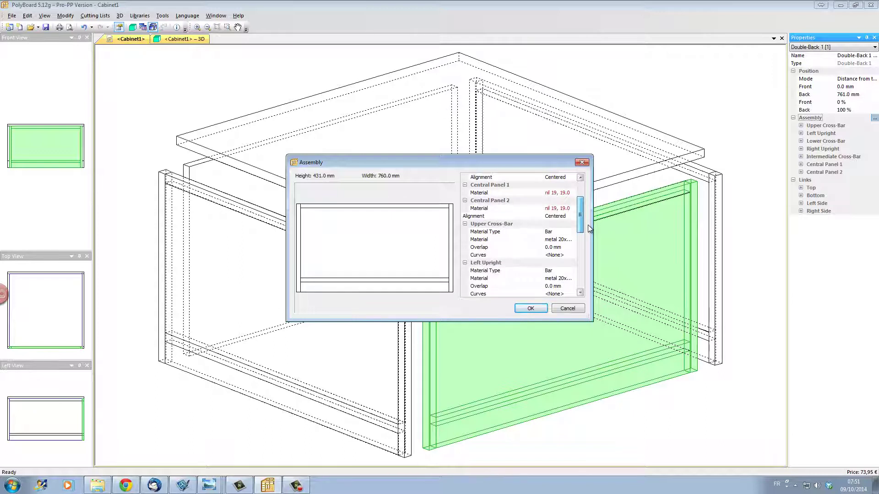
drag(590, 229, 597, 258)
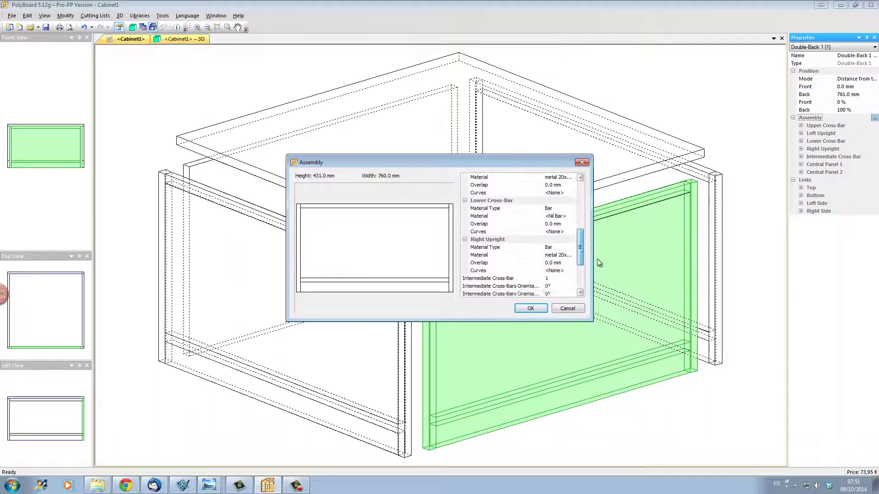
scroll(597, 259, down, 1)
click(505, 240)
click(574, 239)
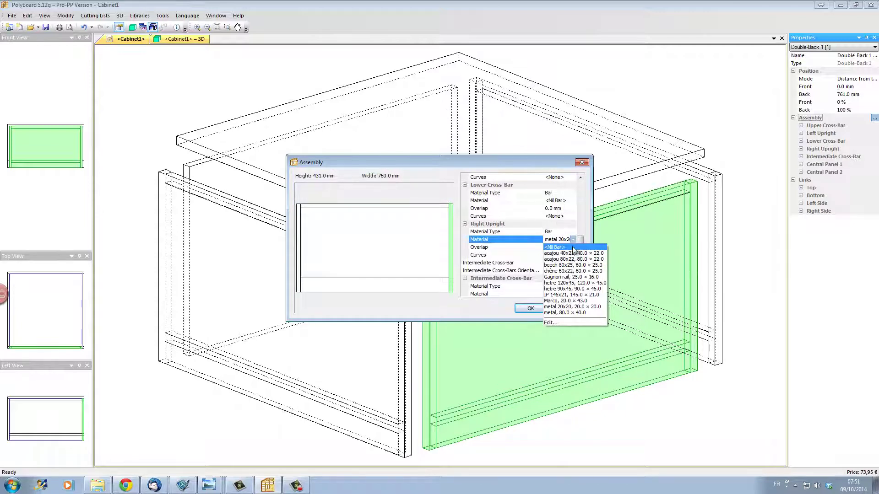
click(572, 247)
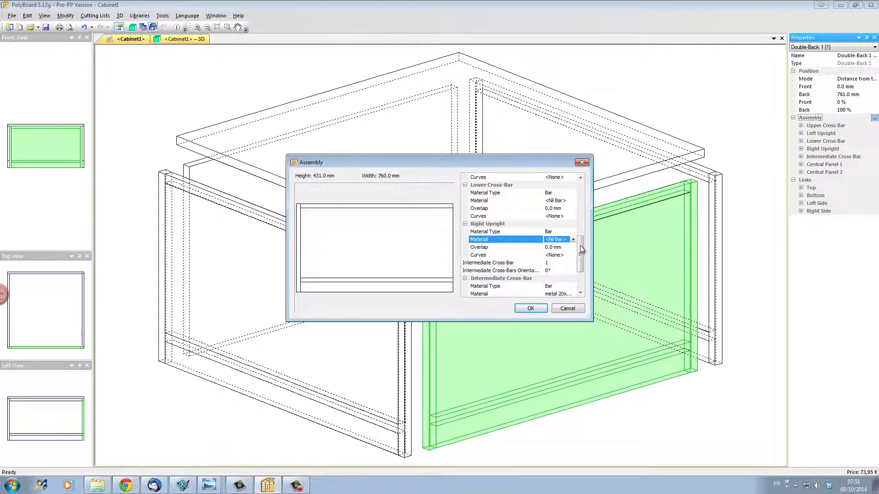
drag(580, 245, 579, 219)
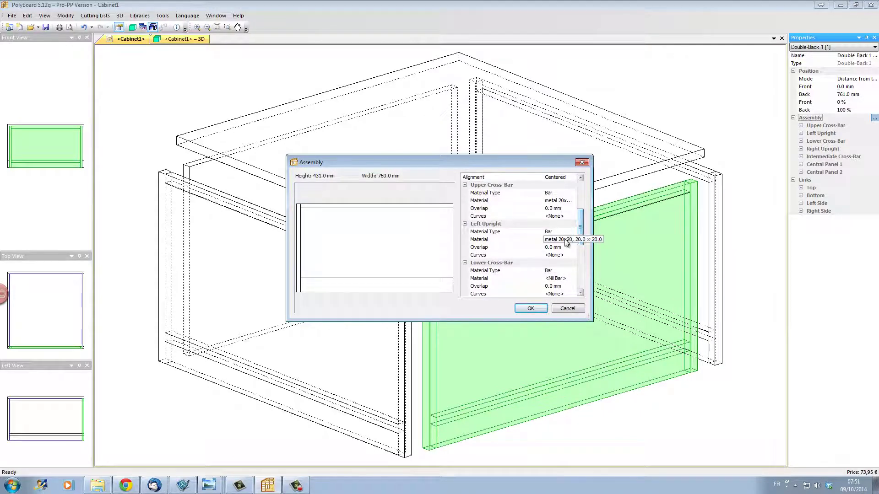
click(558, 239)
click(574, 240)
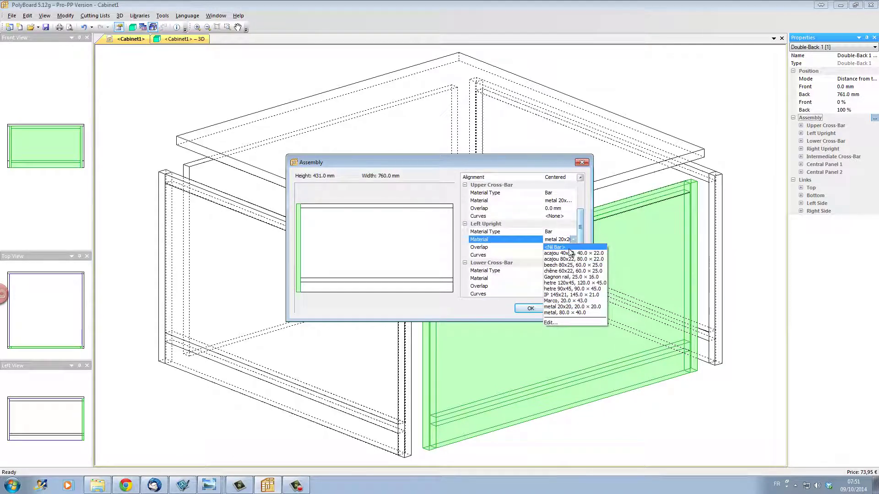
click(570, 248)
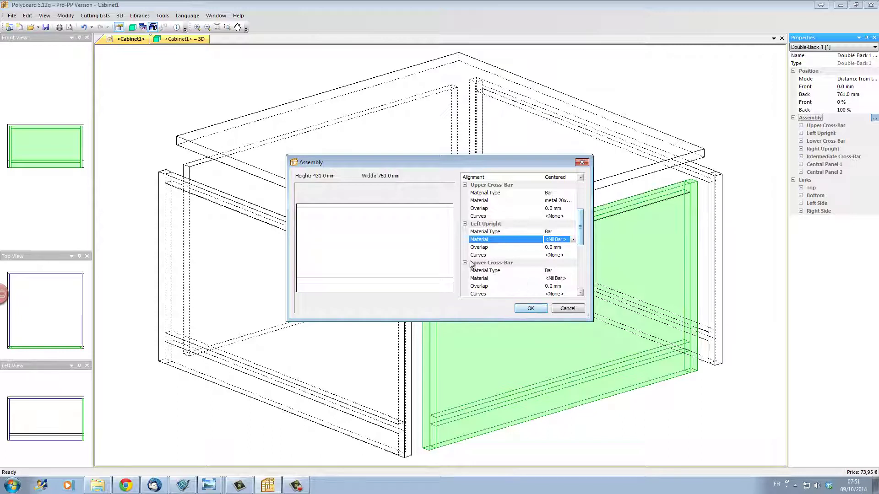
click(529, 308)
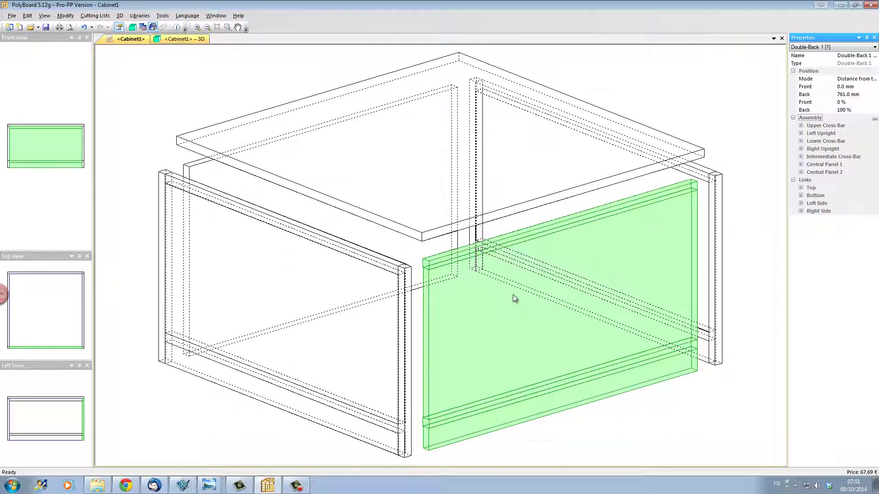
- Copy Double Back 1's frame structure and paste it onto the Back panel
right_click(513, 292)
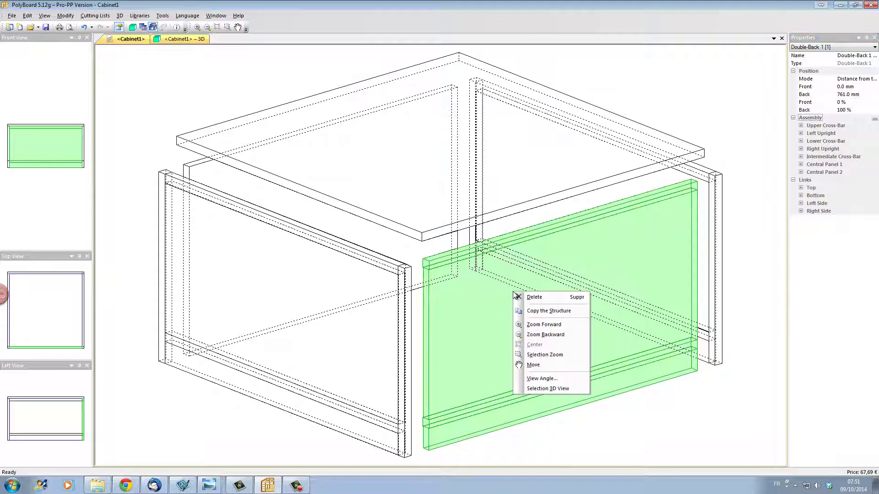
click(533, 310)
click(206, 189)
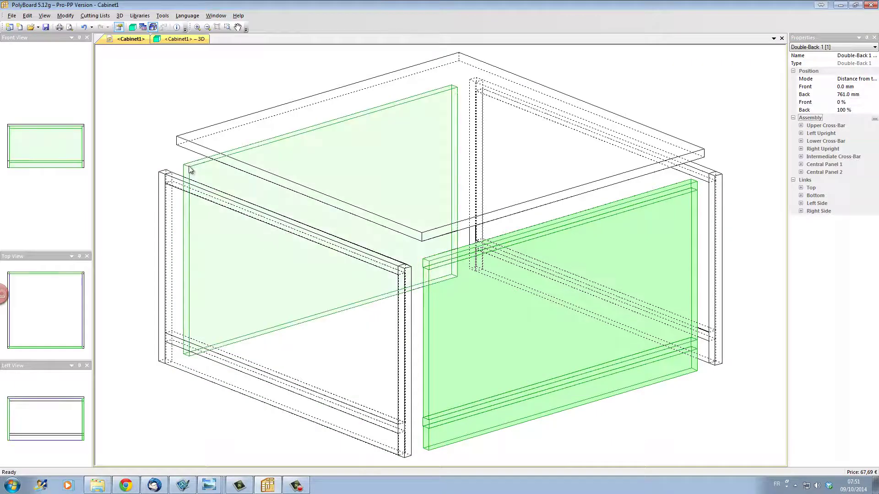
click(191, 171)
right_click(191, 170)
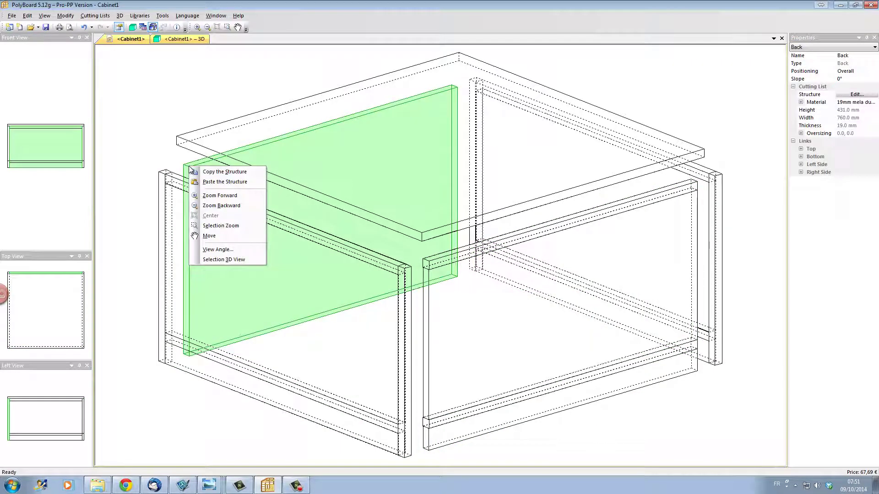
click(208, 184)
- Preview the table's cross rails in rendered 3D from near eye level
click(184, 39)
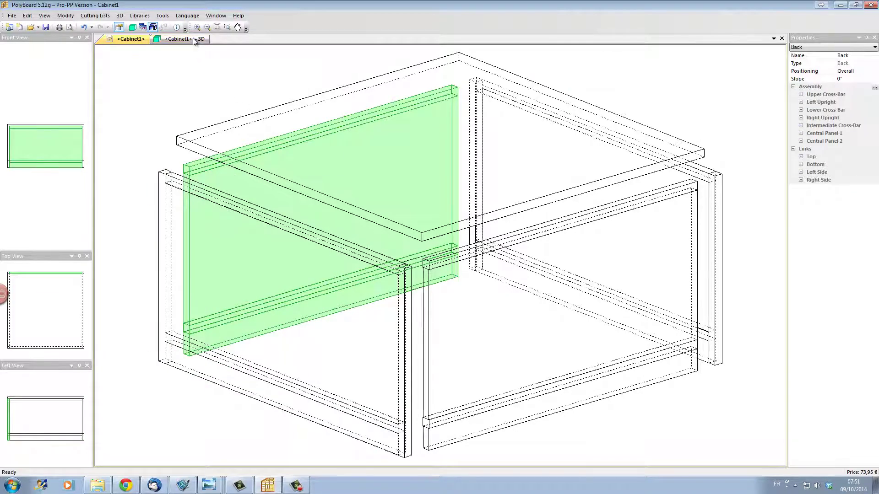
mouse_move(357, 295)
mouse_down()
mouse_move(614, 233)
mouse_move(309, 295)
mouse_up()
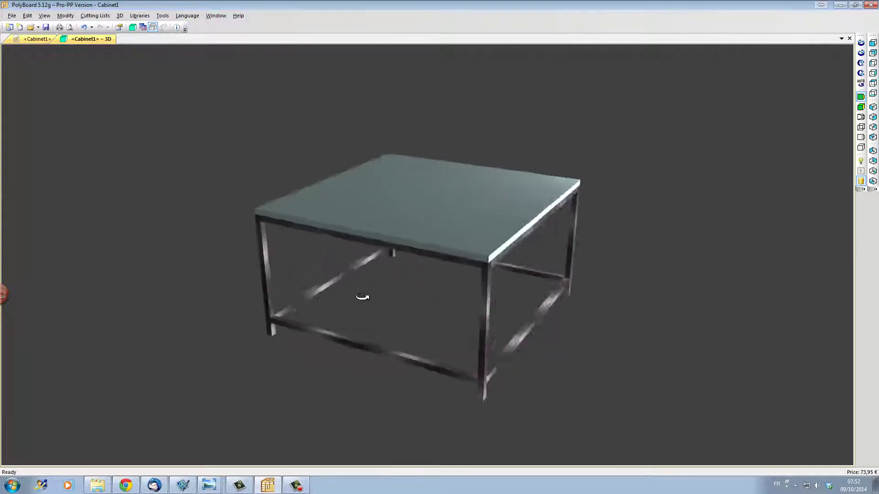
click(38, 39)
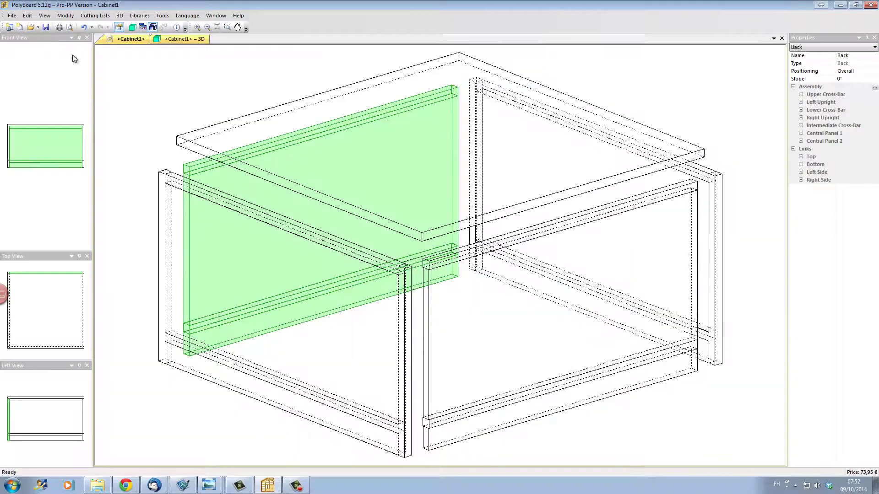
click(182, 143)
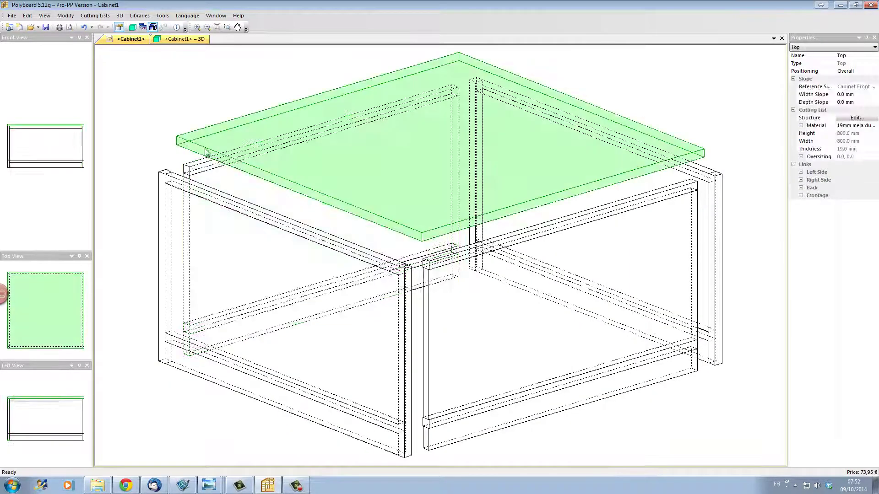
- Make the top 26 Veneered MDF steamed Beech, inspect it in 3D, then show panels shaded
click(874, 125)
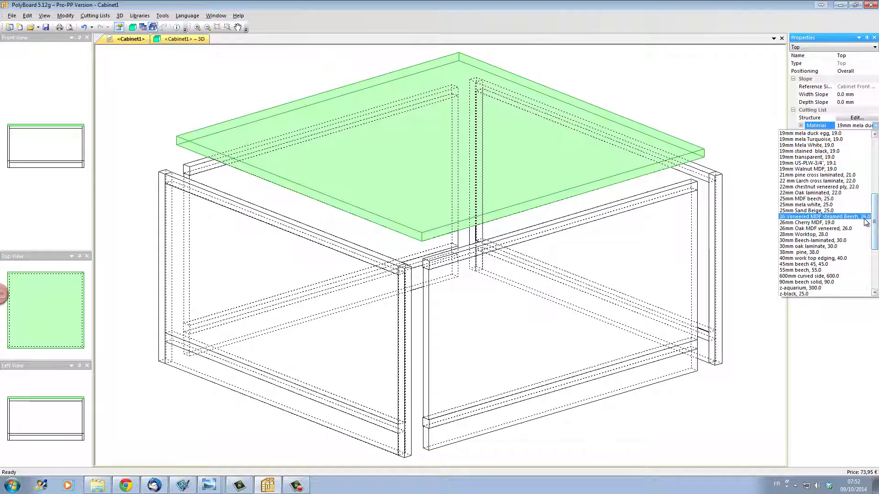
click(824, 217)
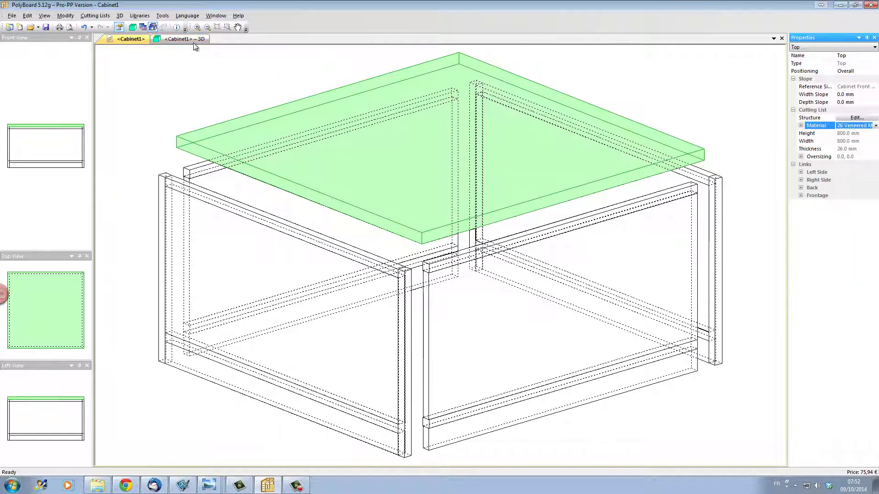
click(153, 27)
mouse_move(378, 276)
mouse_down()
mouse_move(697, 285)
mouse_move(726, 237)
mouse_move(667, 258)
mouse_move(395, 287)
mouse_move(323, 274)
mouse_move(268, 192)
mouse_move(384, 261)
mouse_move(453, 357)
mouse_move(494, 350)
mouse_move(509, 282)
mouse_move(481, 291)
mouse_move(310, 209)
mouse_up()
mouse_move(419, 215)
mouse_down()
mouse_move(167, 172)
mouse_move(417, 195)
mouse_up()
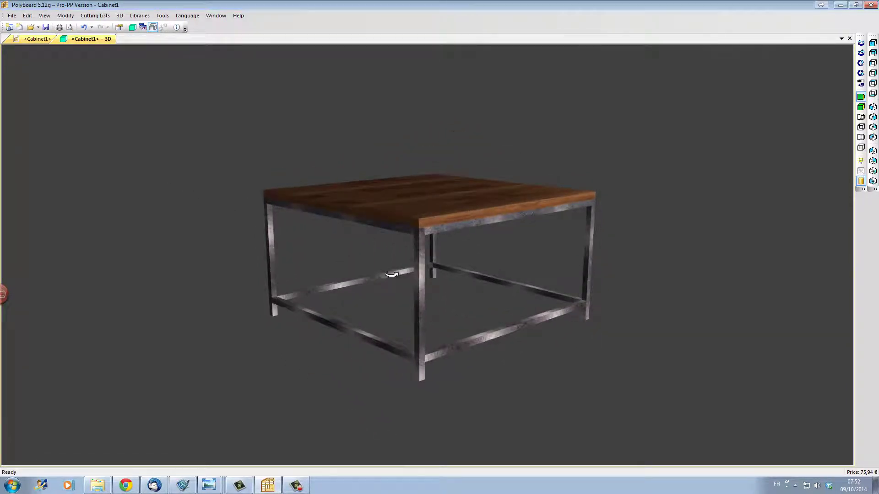
click(32, 40)
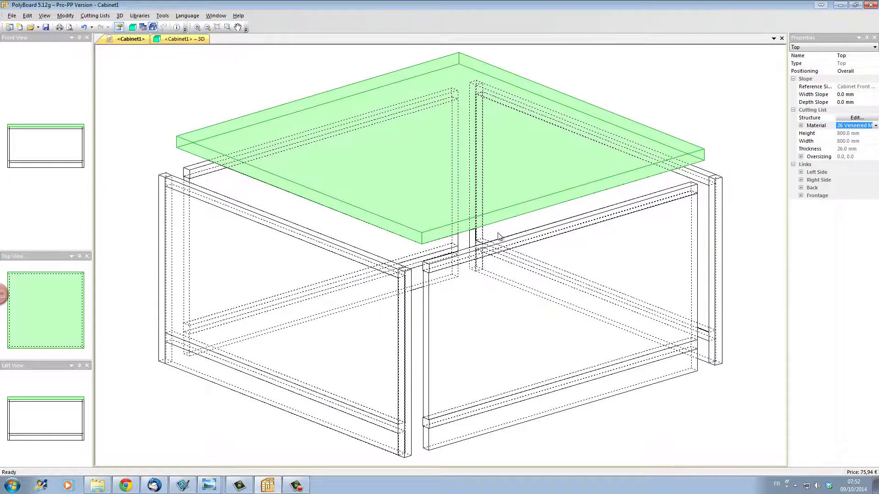
click(155, 28)
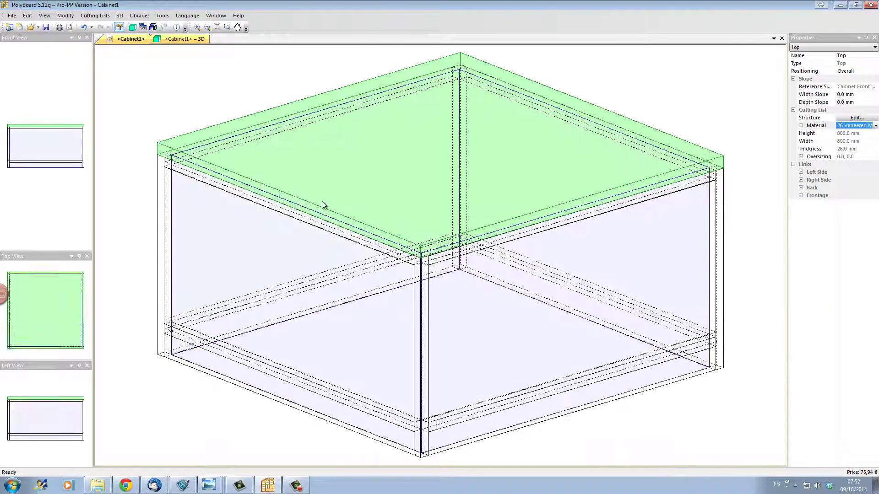
- Add one upright at 50% in the interior zone, then switch to exploded view
click(279, 237)
right_click(280, 235)
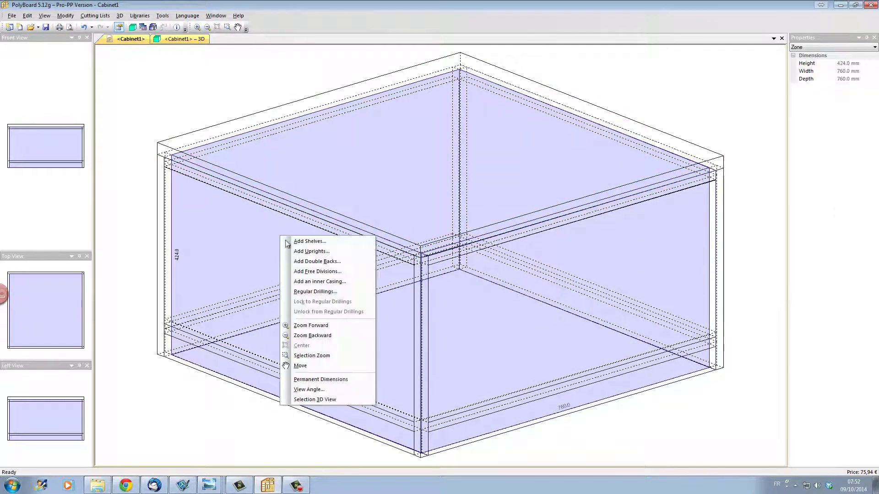
click(310, 251)
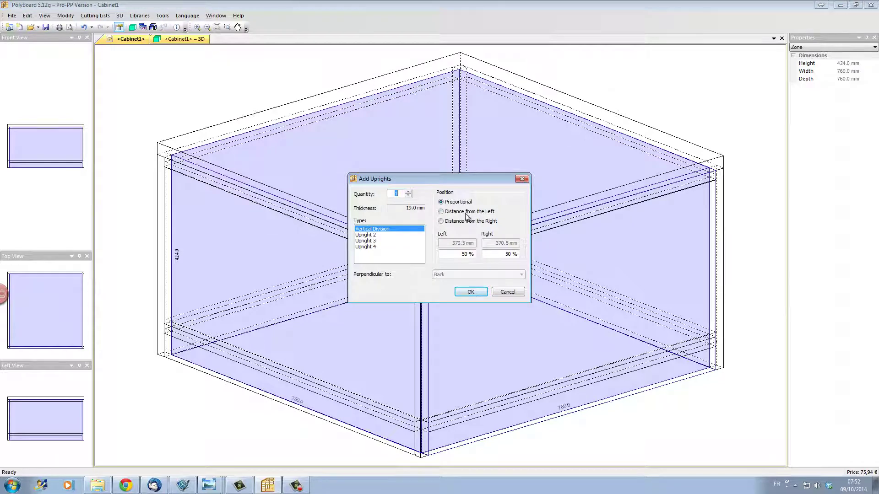
click(471, 292)
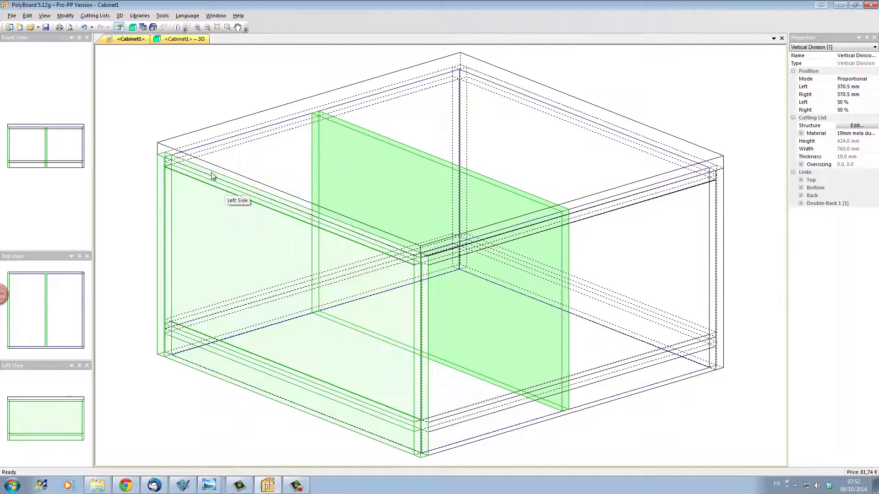
click(153, 27)
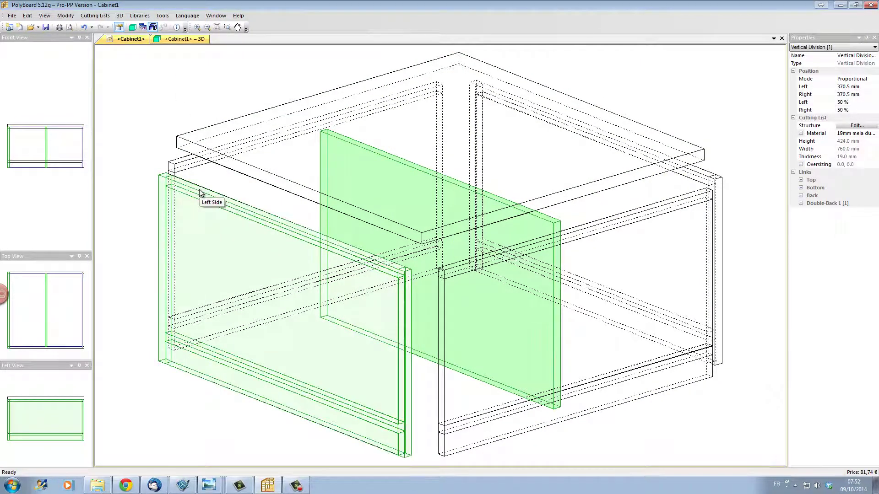
- Copy the back's metal frame structure and paste it onto the central vertical division
click(186, 165)
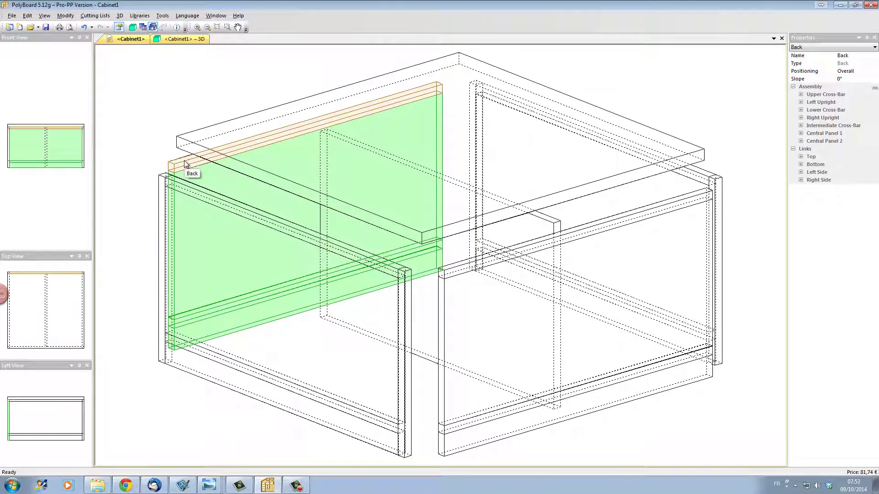
right_click(186, 165)
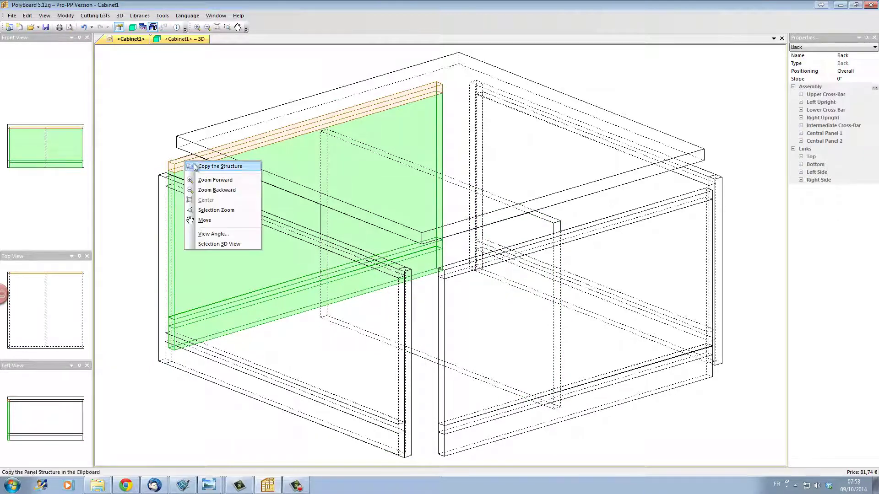
click(216, 164)
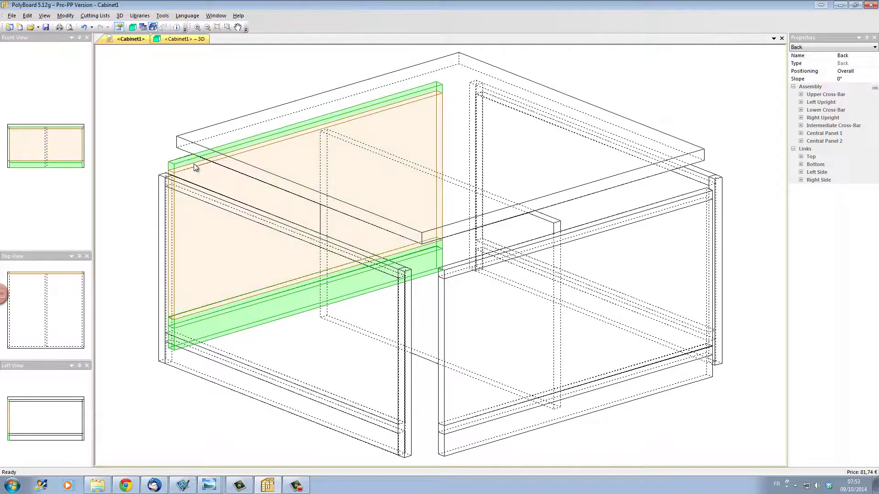
click(556, 226)
right_click(556, 225)
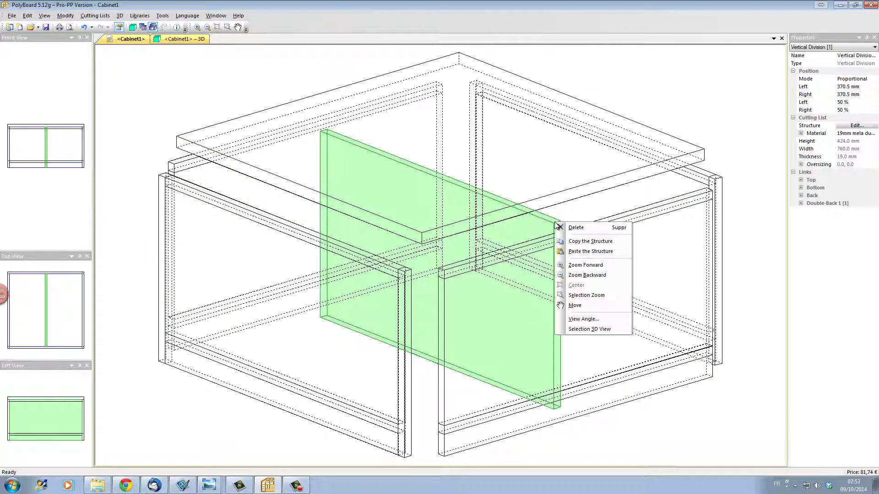
click(589, 251)
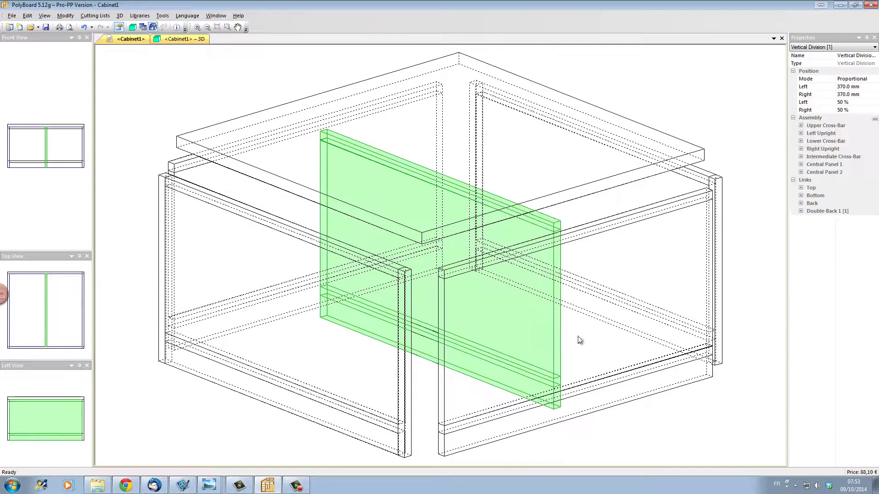
click(548, 248)
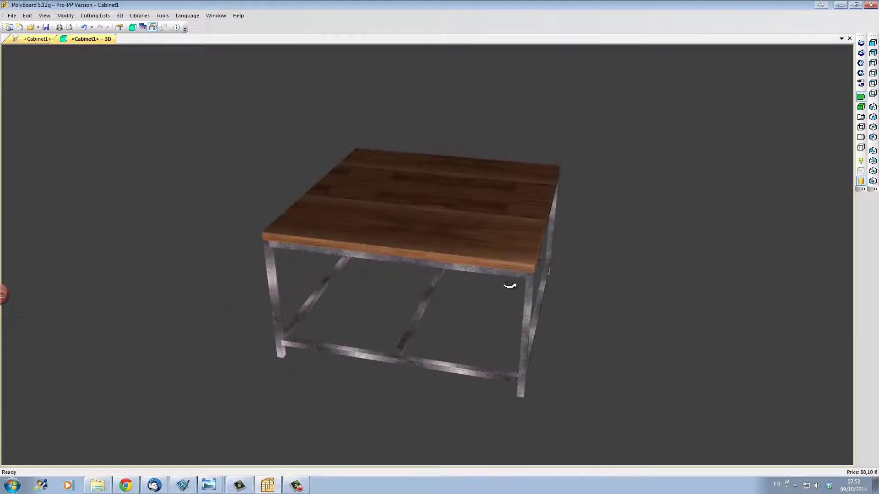
- Orbit the table to check the cross rails and bring up the Cutting Lists menu
mouse_move(511, 284)
mouse_down()
mouse_move(323, 302)
mouse_move(474, 333)
mouse_move(344, 302)
mouse_move(612, 275)
mouse_move(344, 219)
mouse_move(331, 202)
mouse_up()
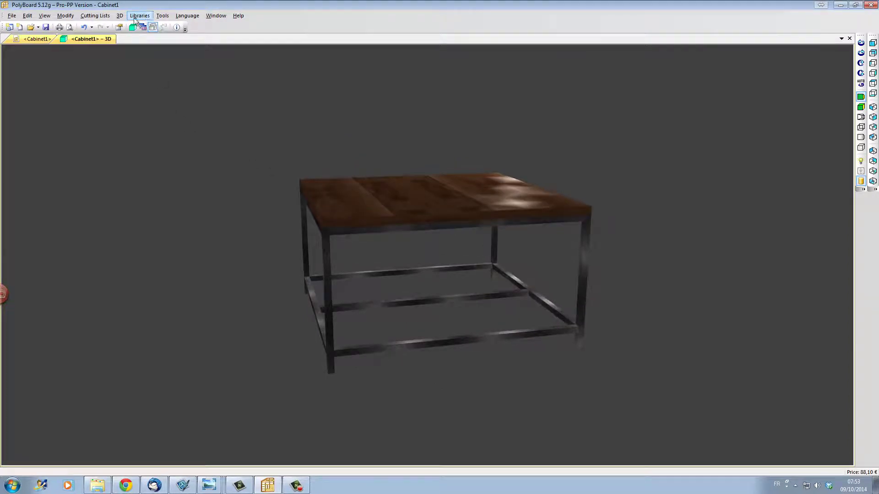
click(95, 15)
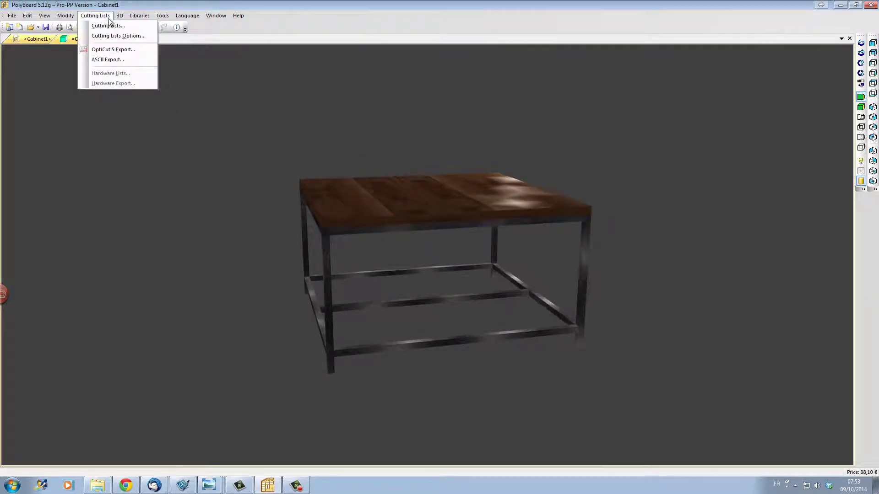
- Review the cutting list, highlighting the veneered beech Top entry, then close it
click(107, 26)
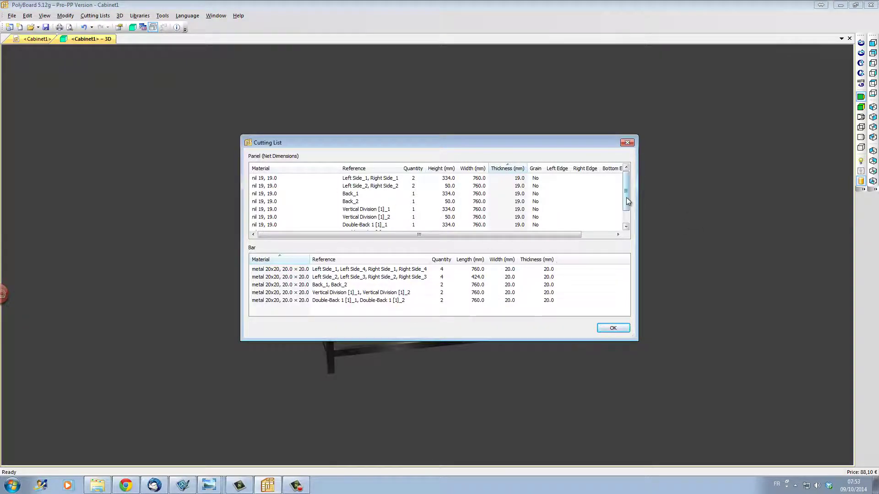
mouse_move(626, 185)
mouse_down()
mouse_move(626, 220)
mouse_move(626, 182)
mouse_up()
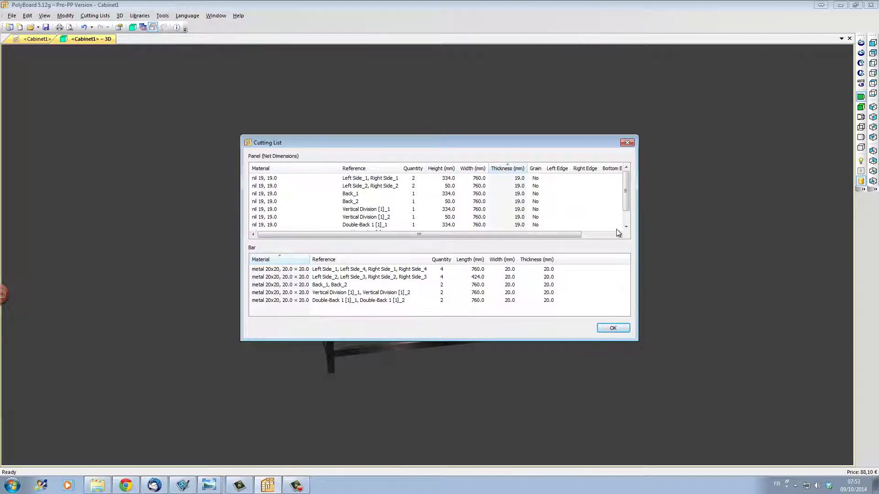
drag(625, 205, 627, 220)
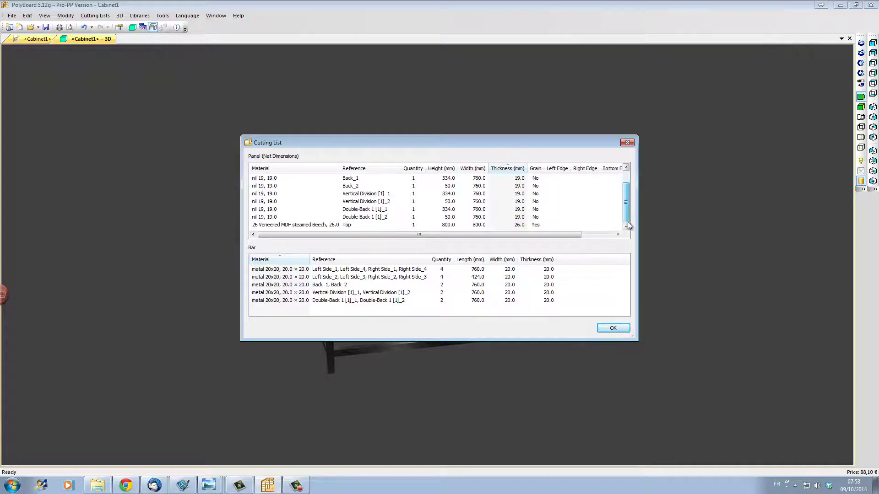
click(371, 224)
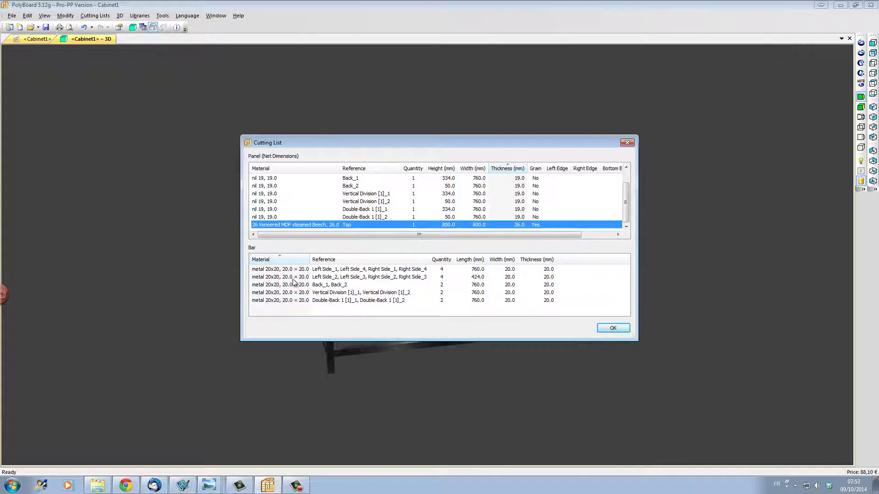
click(613, 328)
- Orbit the finished beech-topped table from a higher viewpoint round to a near side view
drag(479, 300, 608, 349)
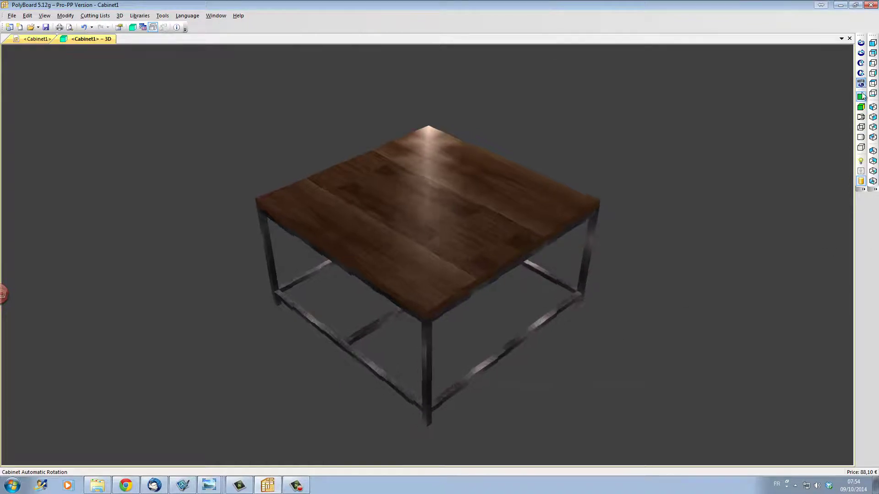
drag(811, 172, 697, 254)
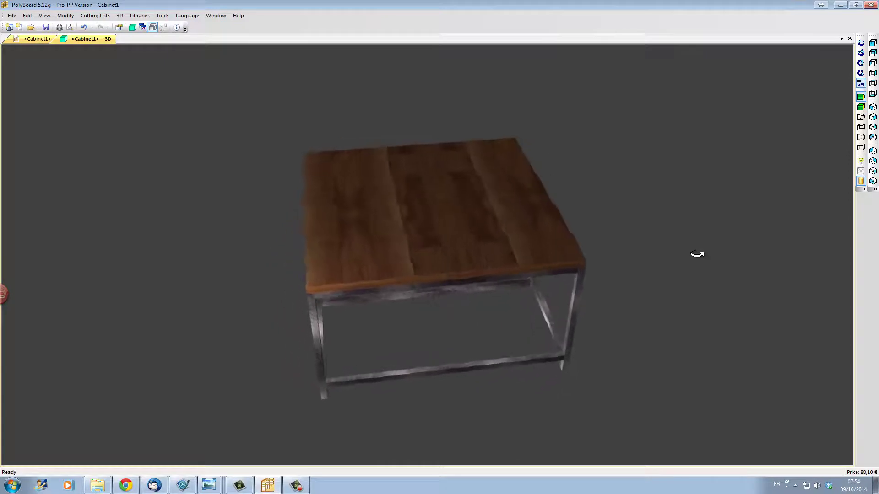
drag(697, 254, 595, 300)
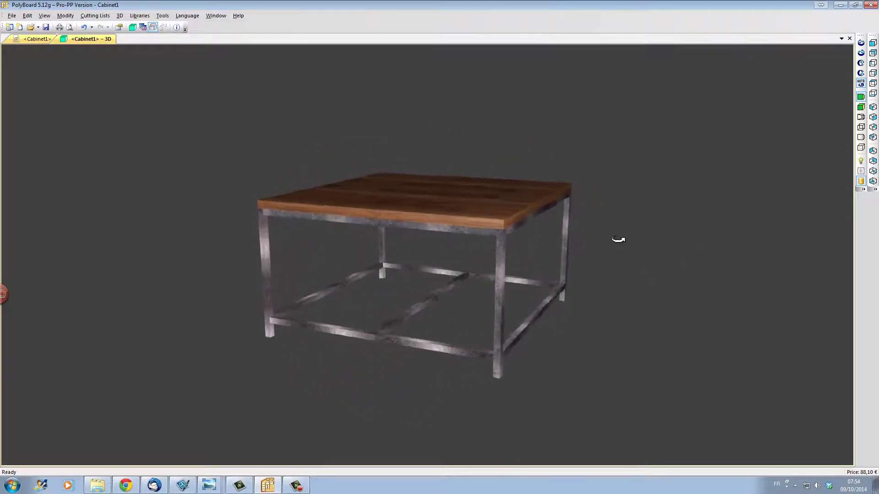